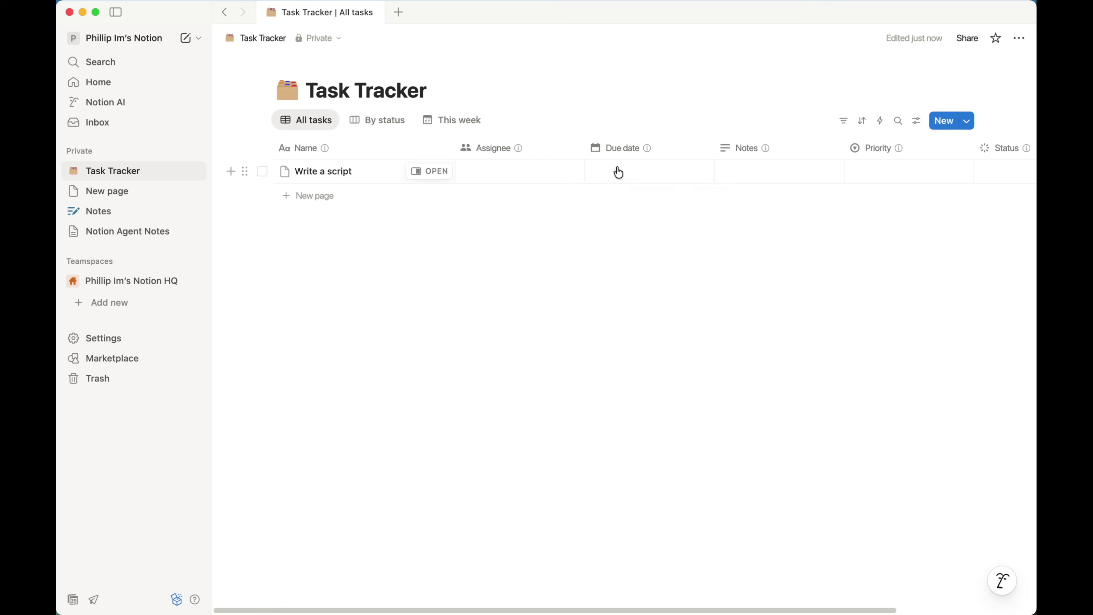
# Set Write a script's due date to October 31, 2025, then open Notion AI personalization settings
pyautogui.click(618, 172)
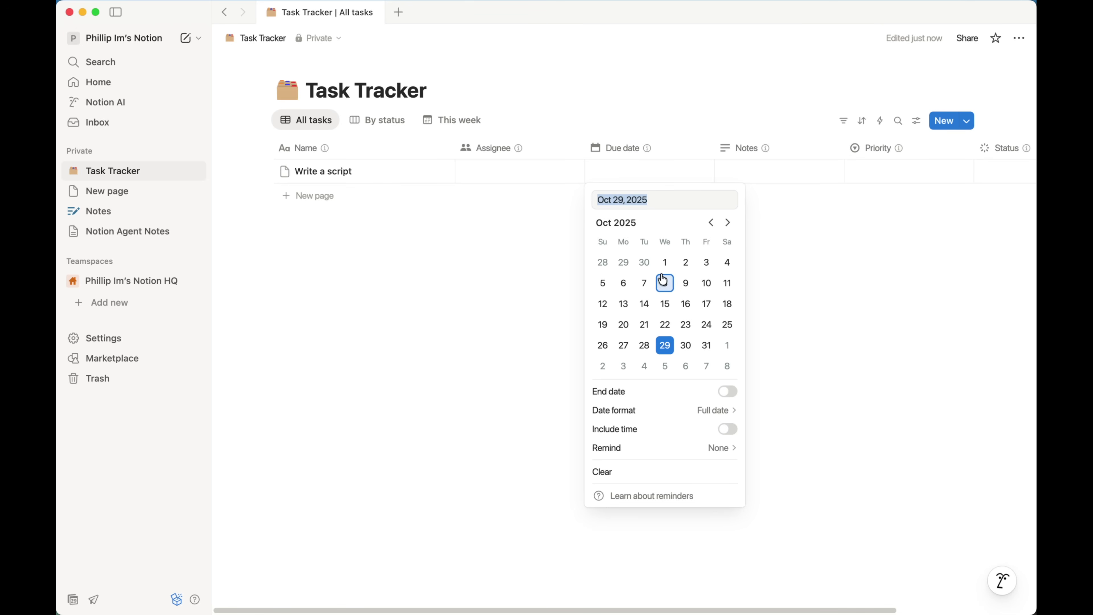
pyautogui.click(707, 345)
pyautogui.click(1003, 171)
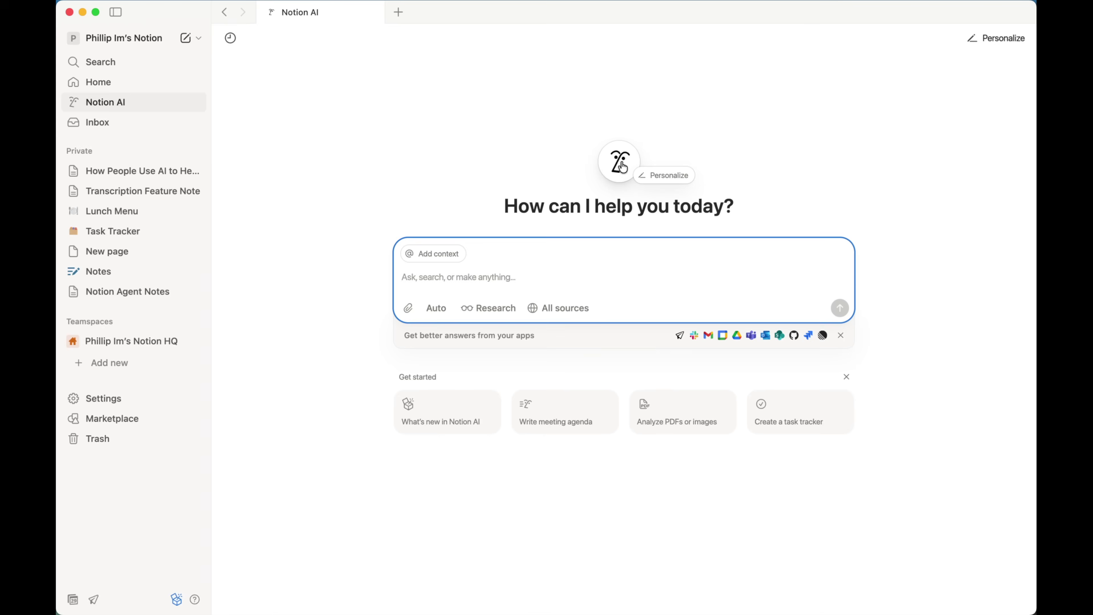
pyautogui.click(623, 167)
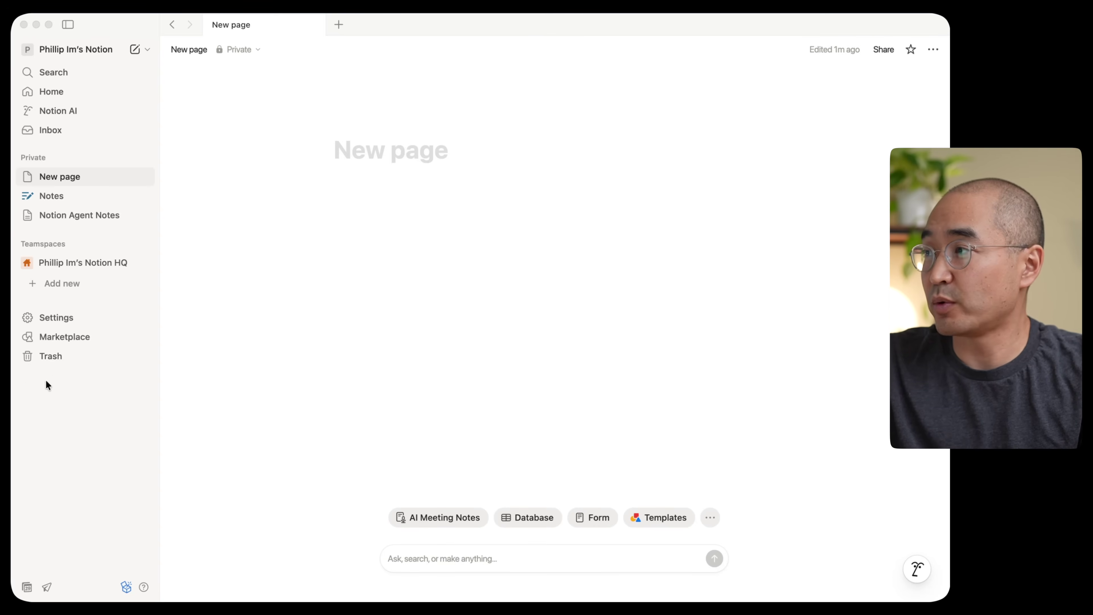
# Open a Notion AI side chat, then the full-page AI view, then the untitled new page
pyautogui.click(207, 156)
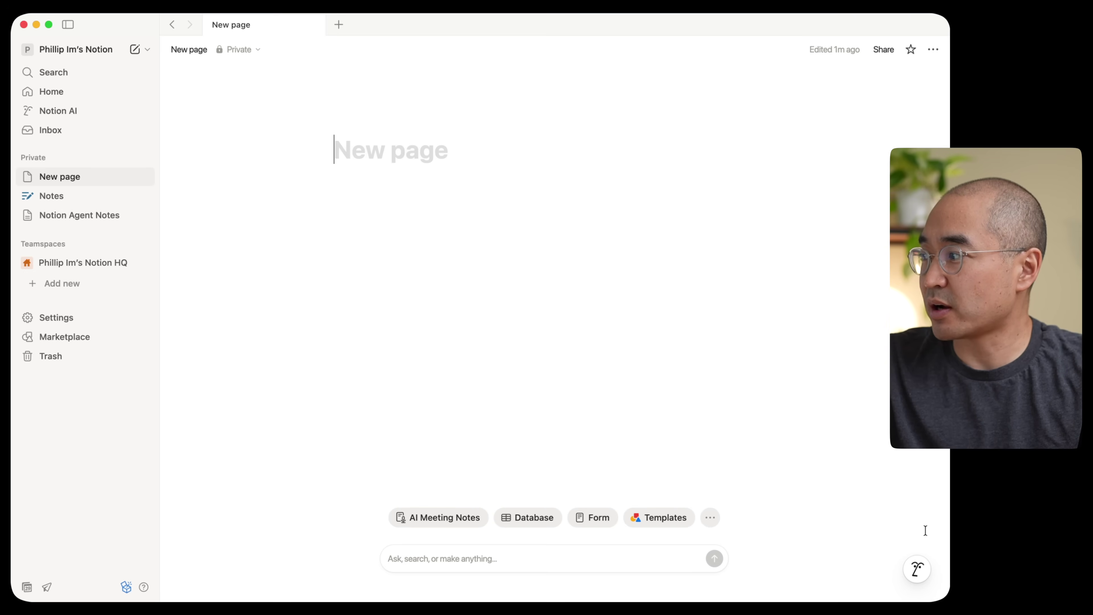
pyautogui.click(918, 579)
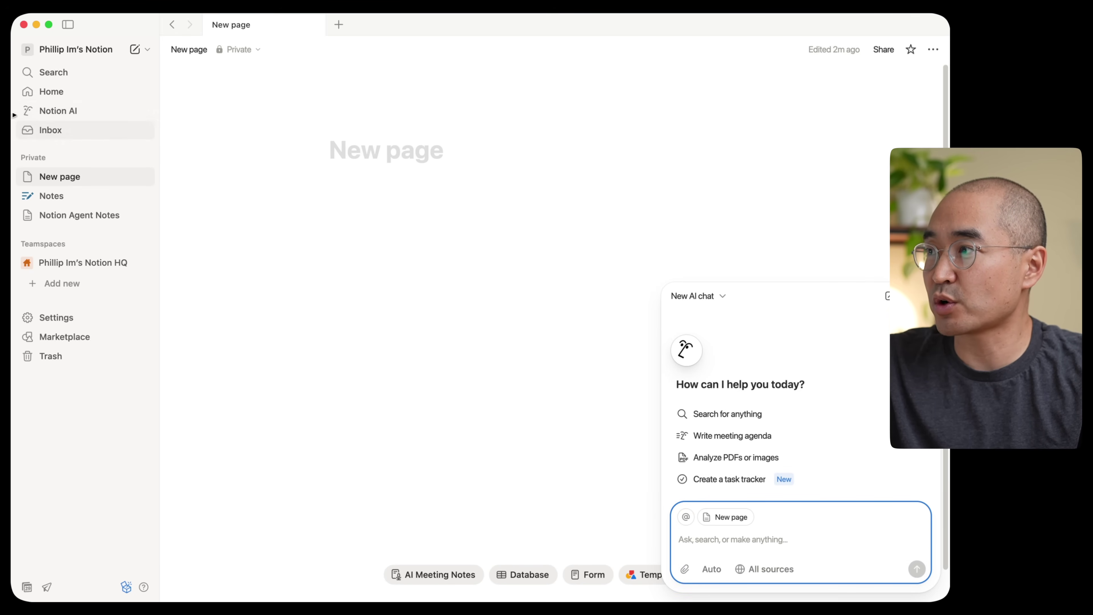
pyautogui.click(77, 112)
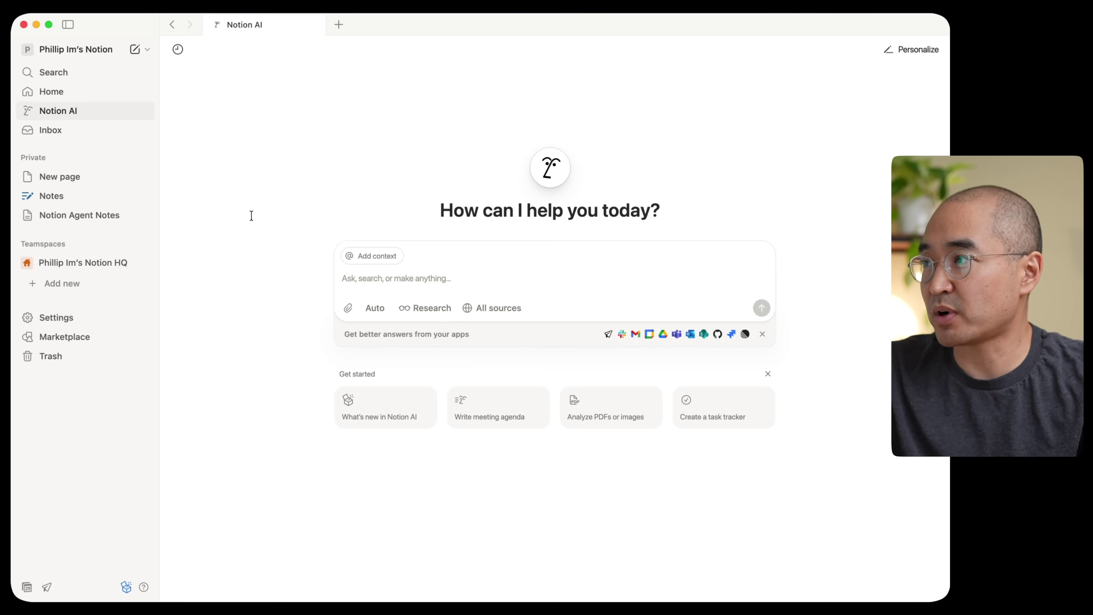
pyautogui.click(76, 177)
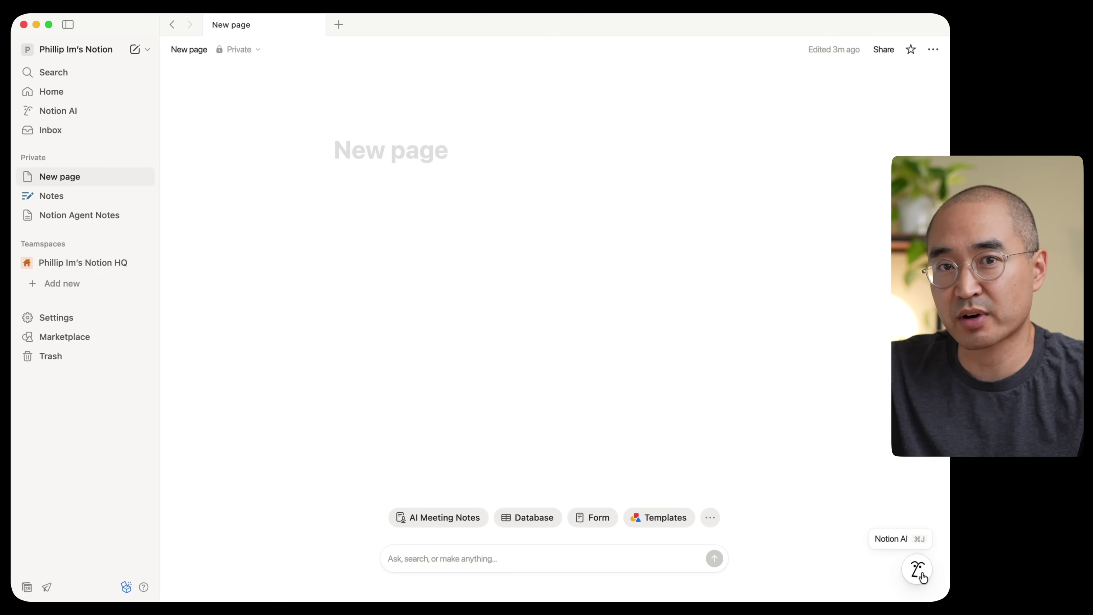
# Visit Notes, create a new blank page, and open a Notion AI chat on it
pyautogui.click(63, 198)
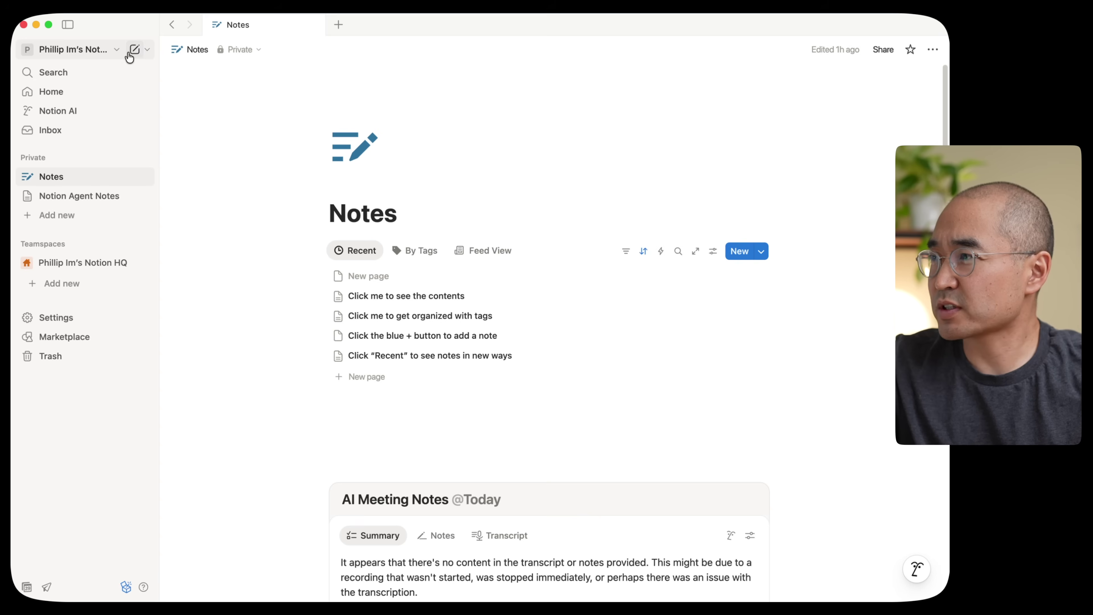
pyautogui.click(129, 55)
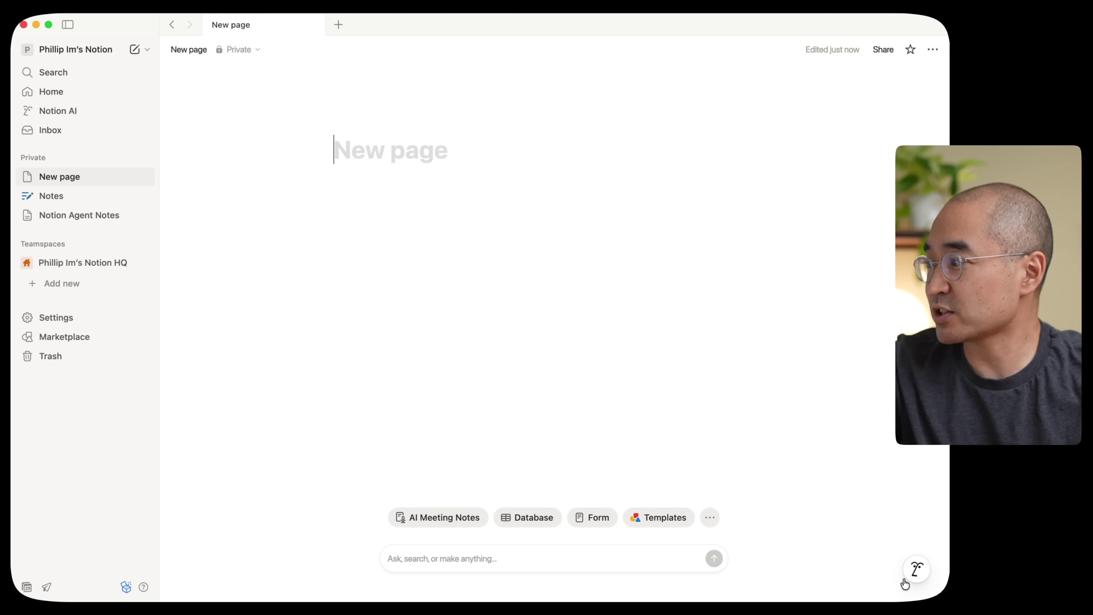
pyautogui.click(917, 569)
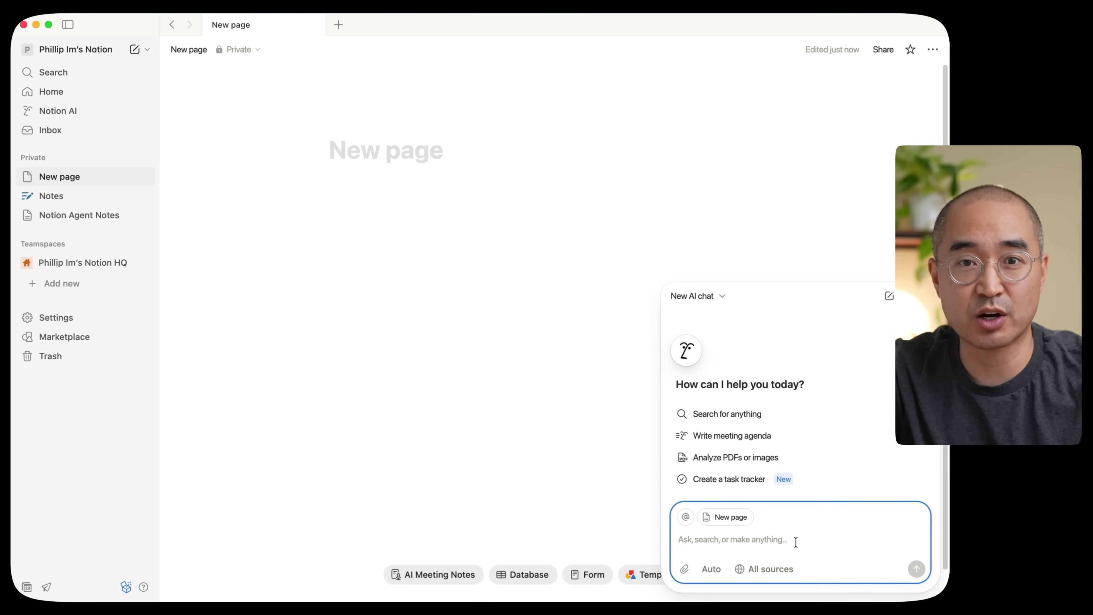
pyautogui.click(482, 350)
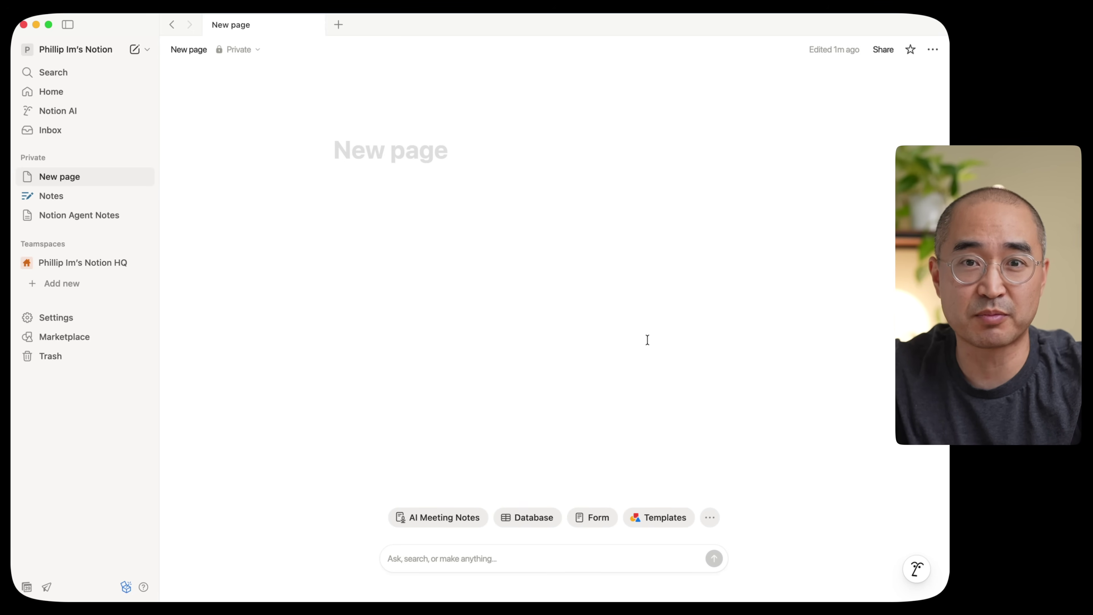
pyautogui.click(82, 112)
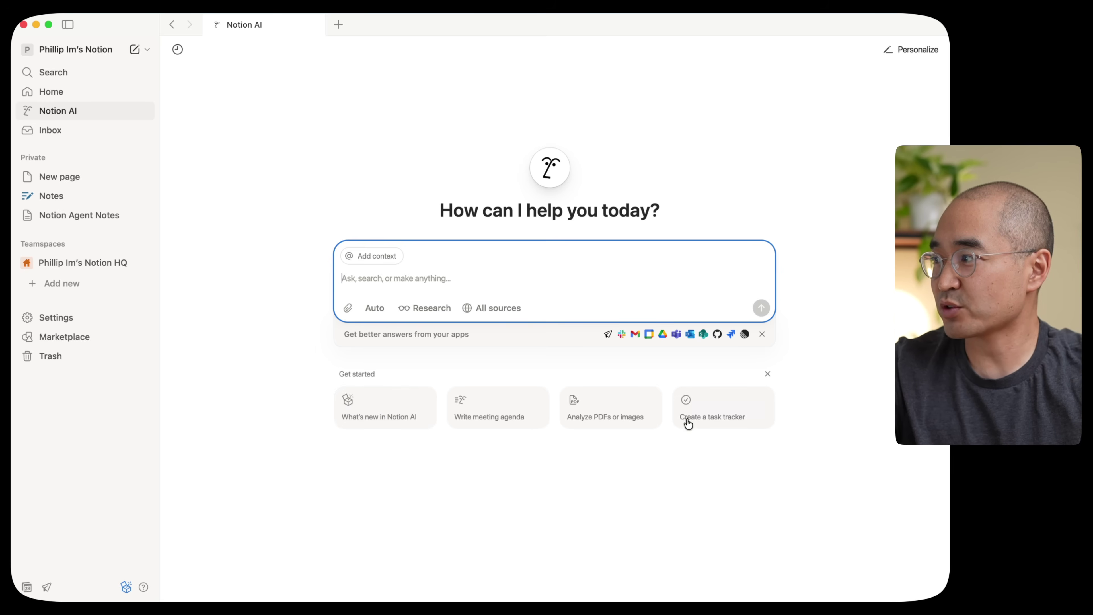
# Ask Notion AI to create a task tracker and open the resulting Task Tracker database
pyautogui.click(732, 421)
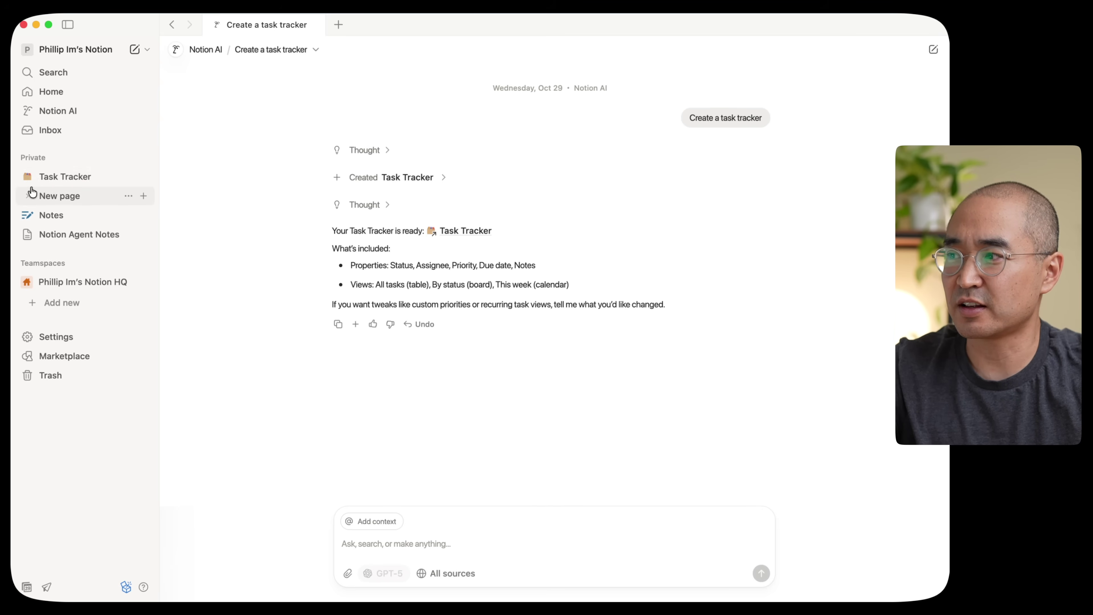
pyautogui.click(55, 176)
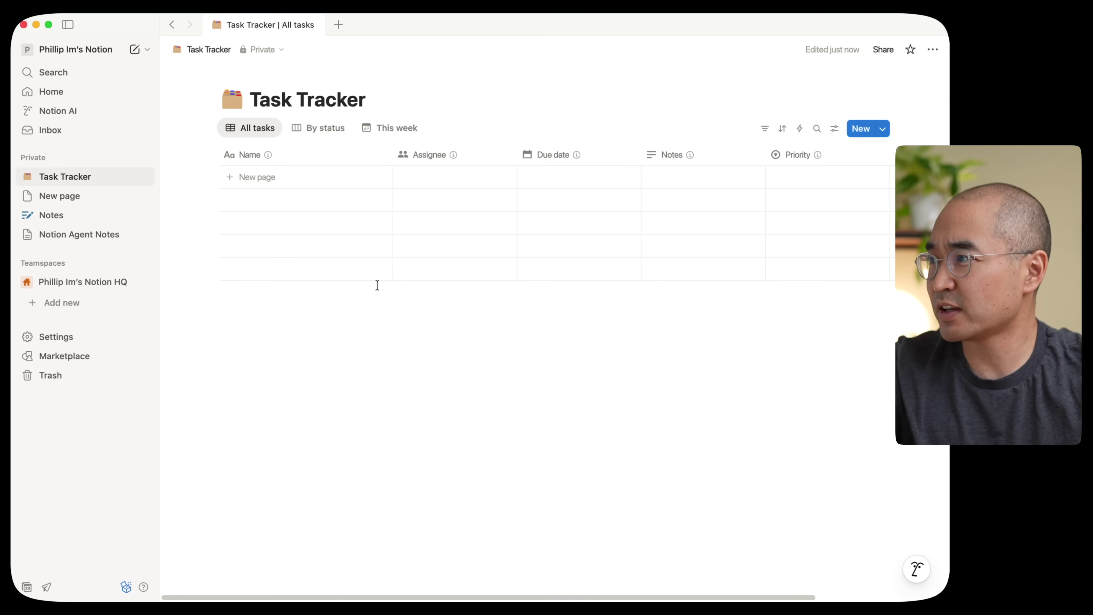
# Add a 'Write a script' task due October 31, 2025 to the tracker
pyautogui.click(280, 184)
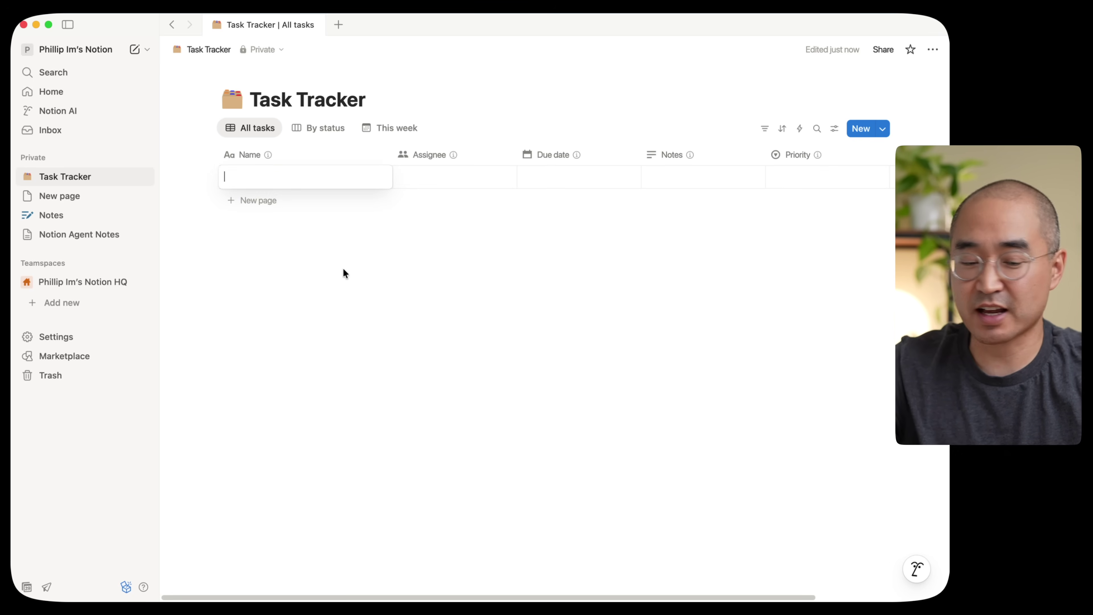
pyautogui.write('Write a script')
pyautogui.press('Tab')
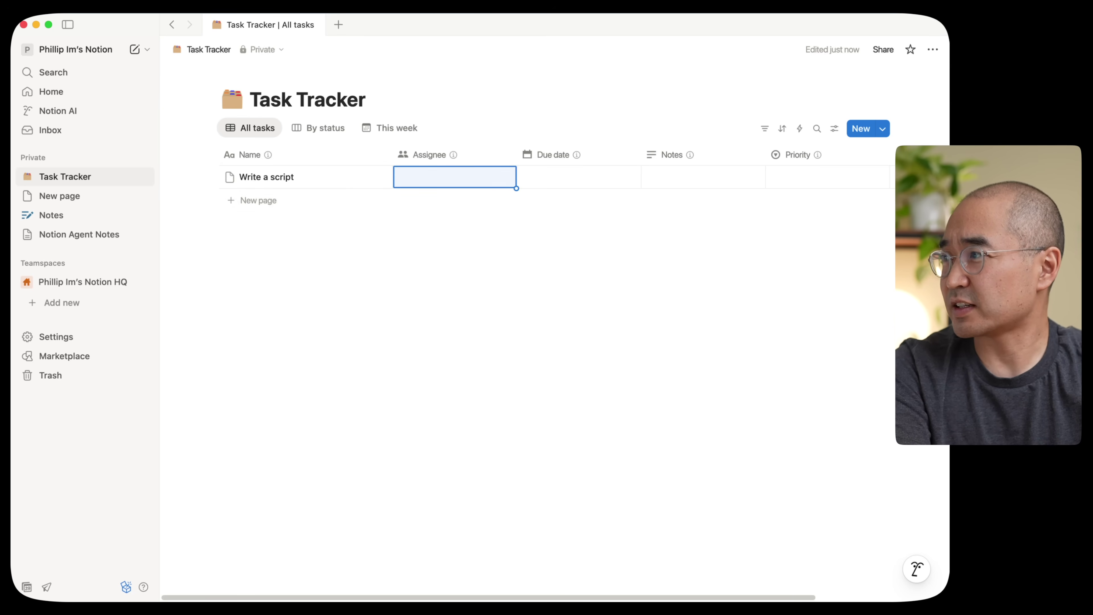
pyautogui.press('Tab')
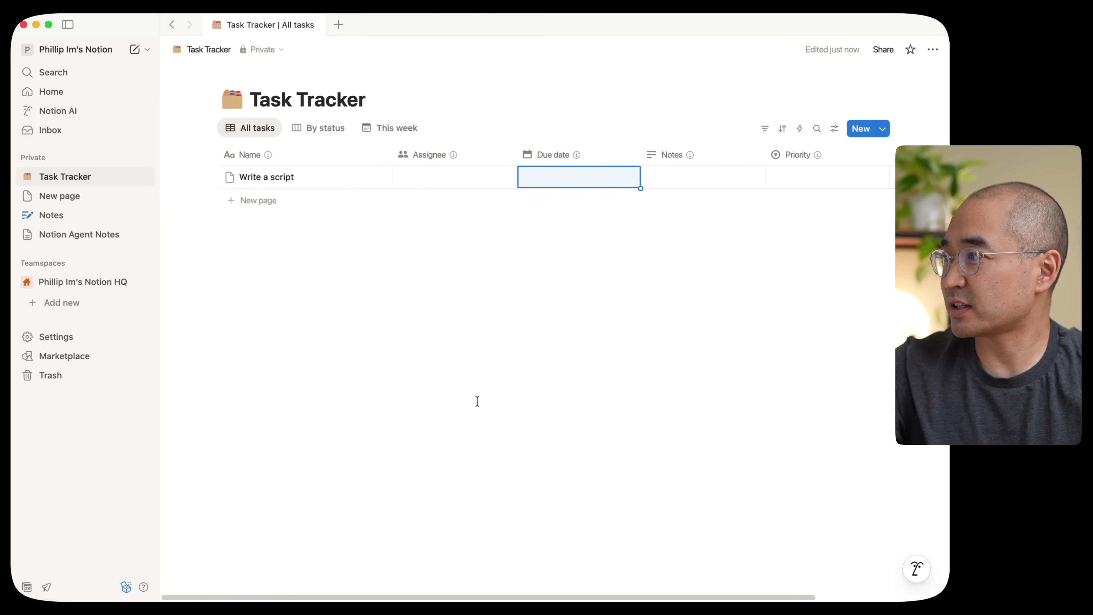
pyautogui.click(554, 190)
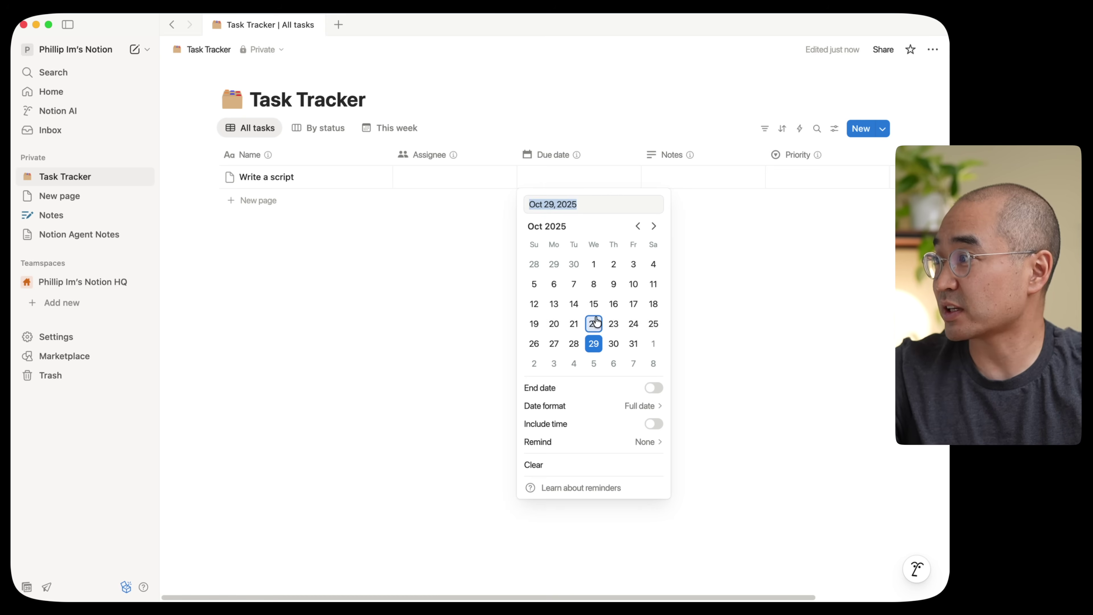
pyautogui.click(635, 343)
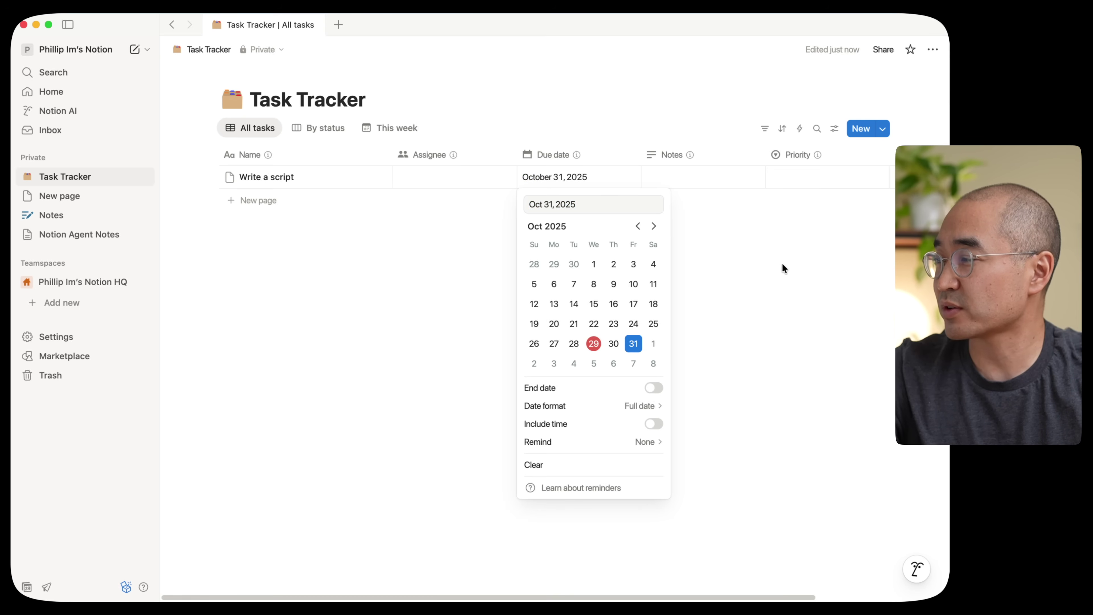
pyautogui.press('Escape')
pyautogui.click(709, 177)
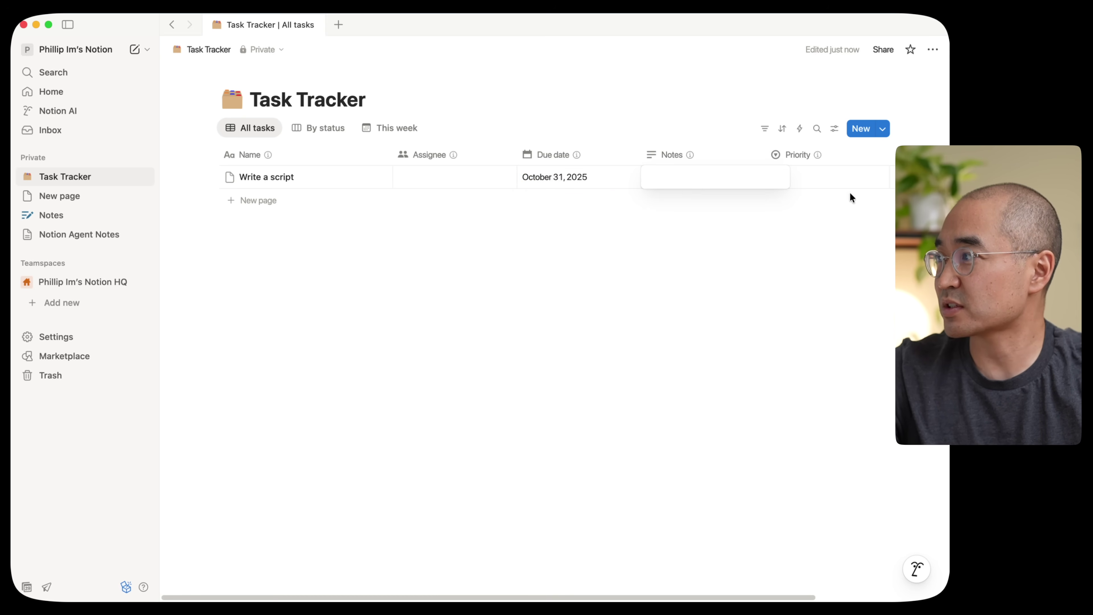
pyautogui.press('Escape')
pyautogui.click(865, 183)
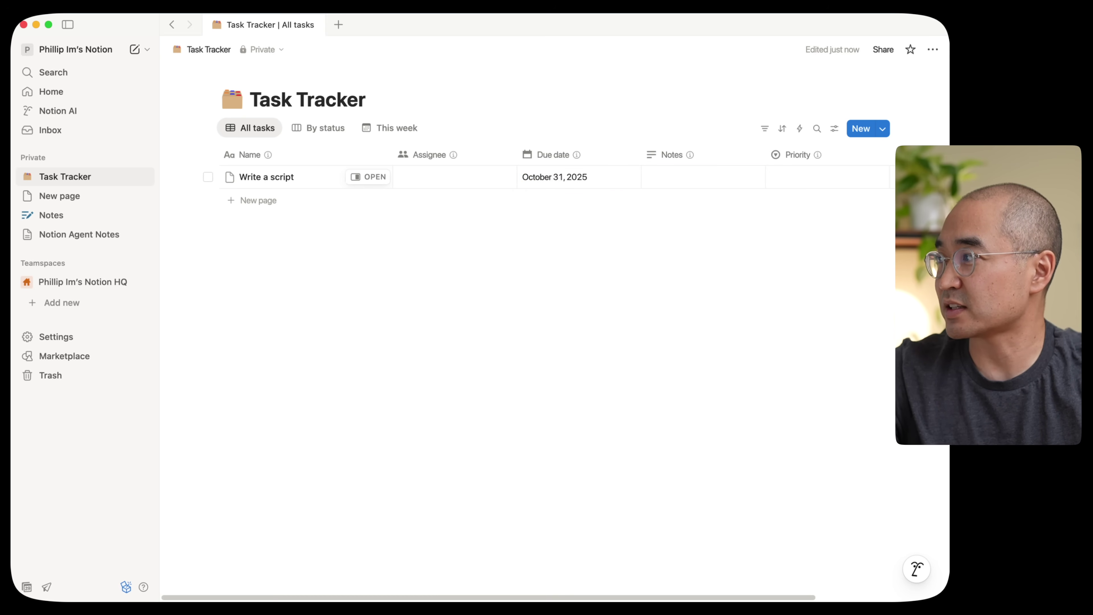
pyautogui.click(722, 283)
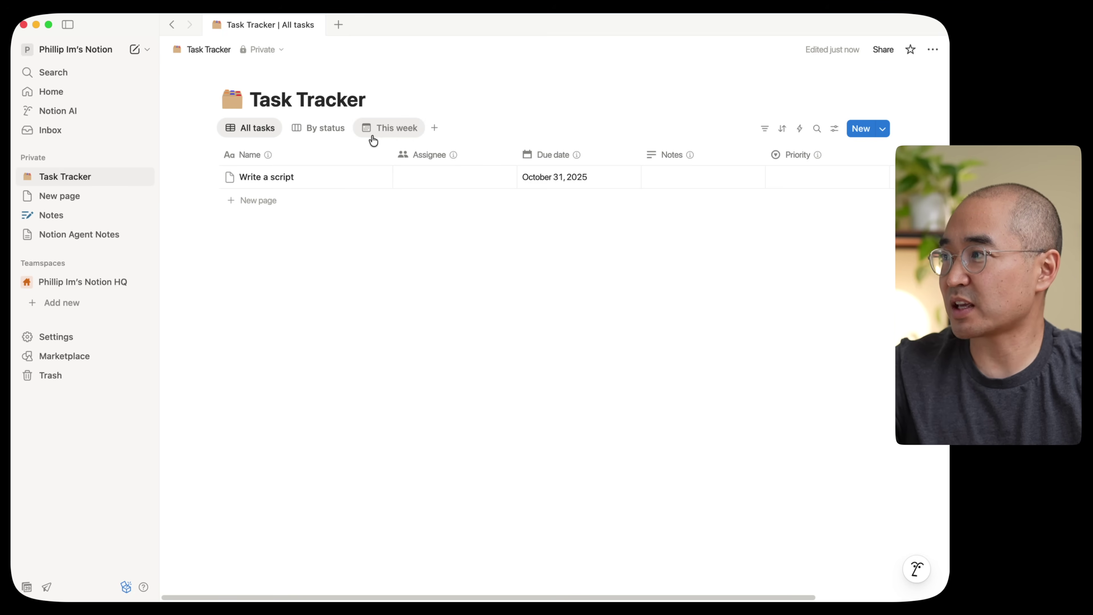
# Look over the This week, By status and All tasks views
pyautogui.click(389, 140)
pyautogui.click(325, 139)
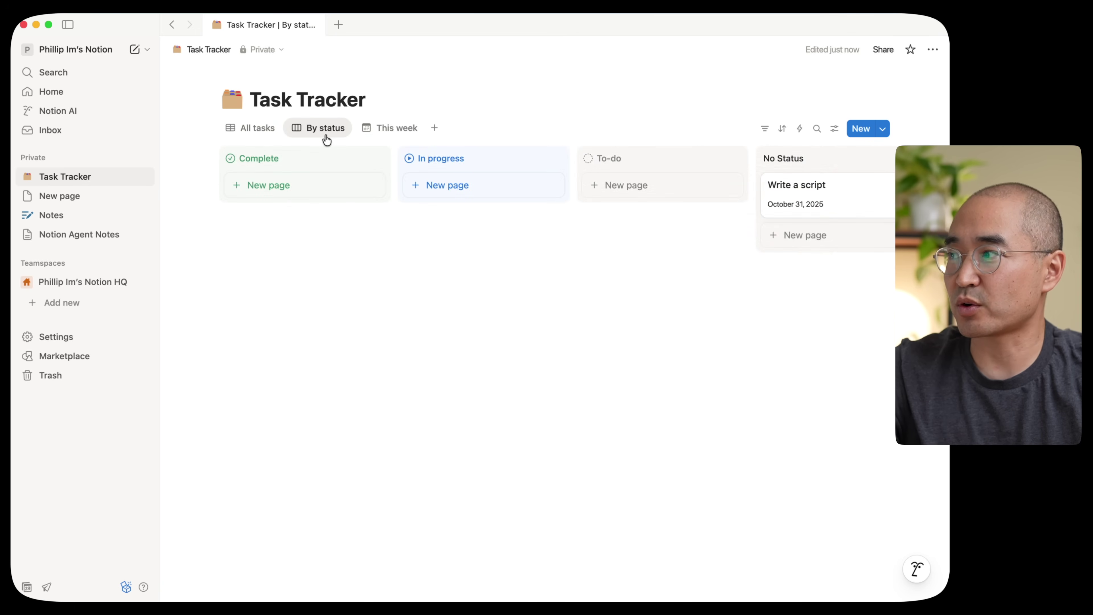
pyautogui.click(277, 133)
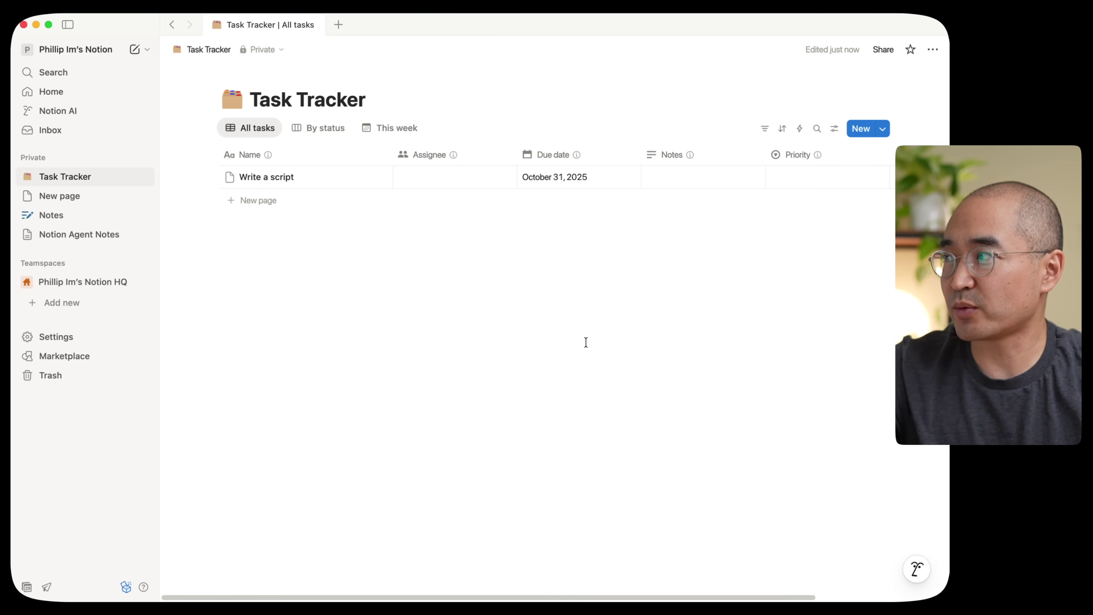
# Ask Notion AI to remove a column and rename In progress to yellow 'Currently being worked on'
pyautogui.press('super+j')
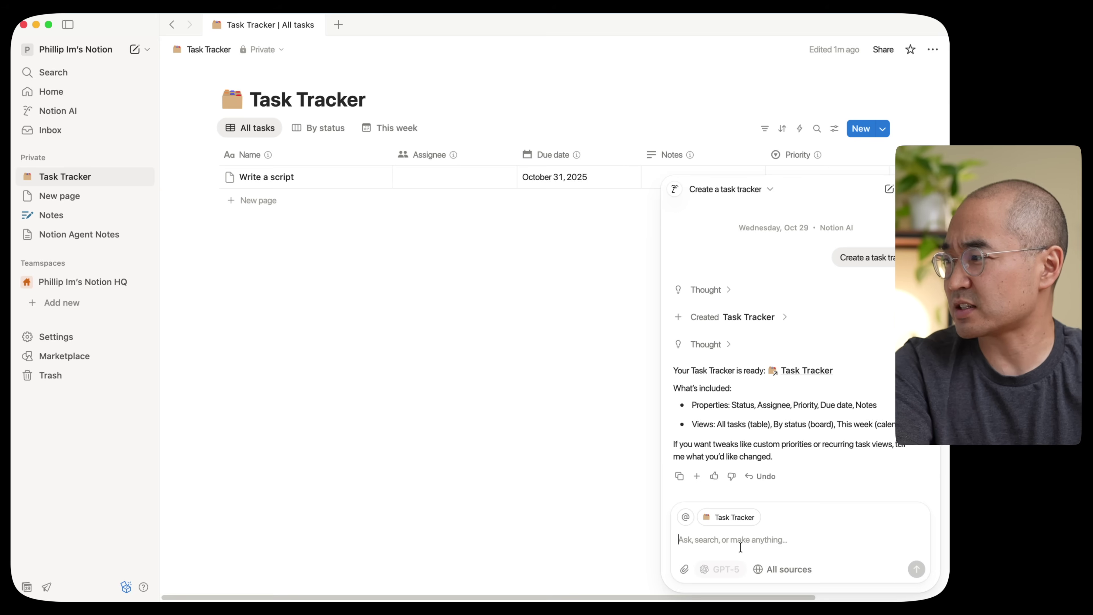
pyautogui.write('remove the col')
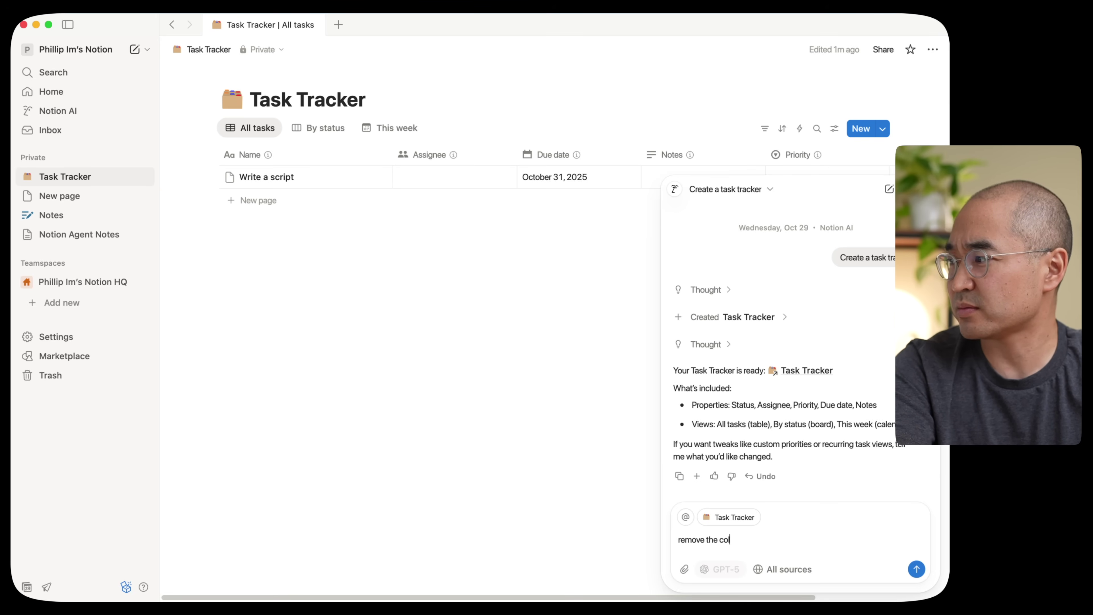
pyautogui.write('umn called assignee')
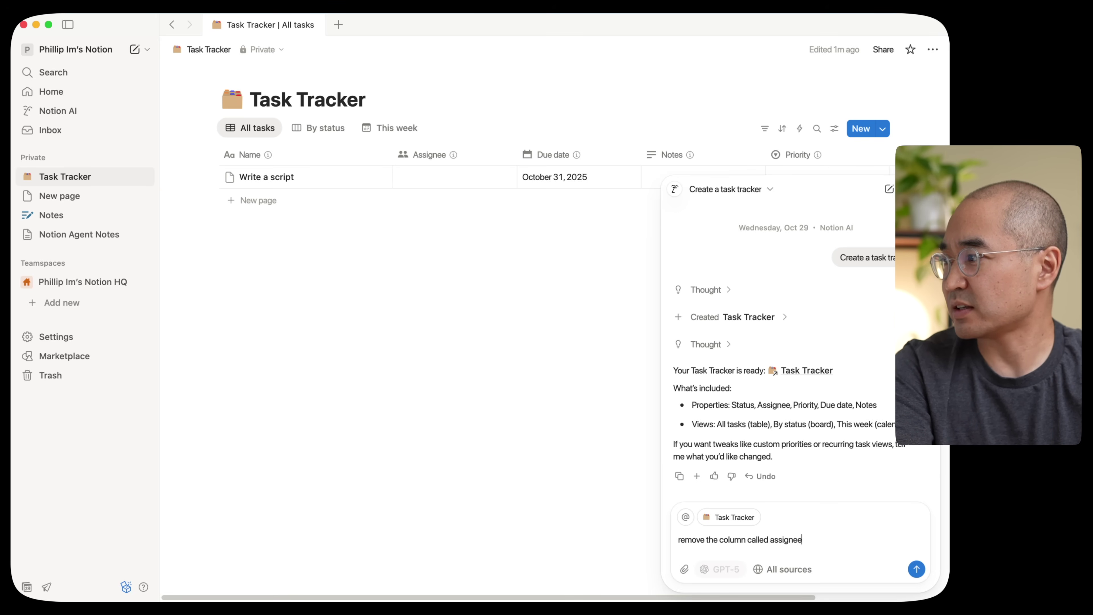
pyautogui.press('Return')
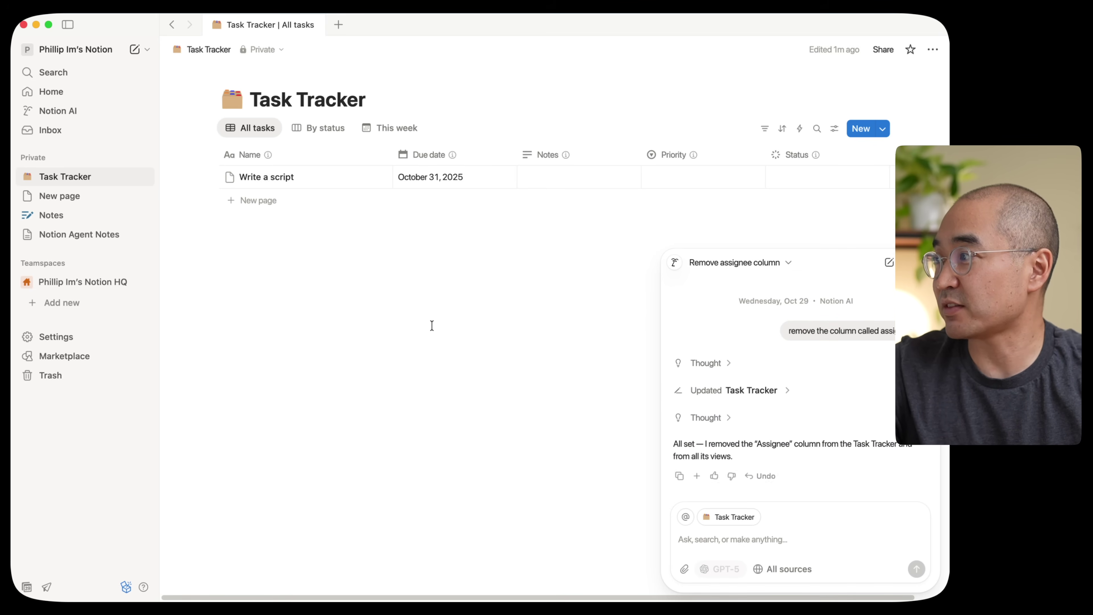
pyautogui.click(815, 181)
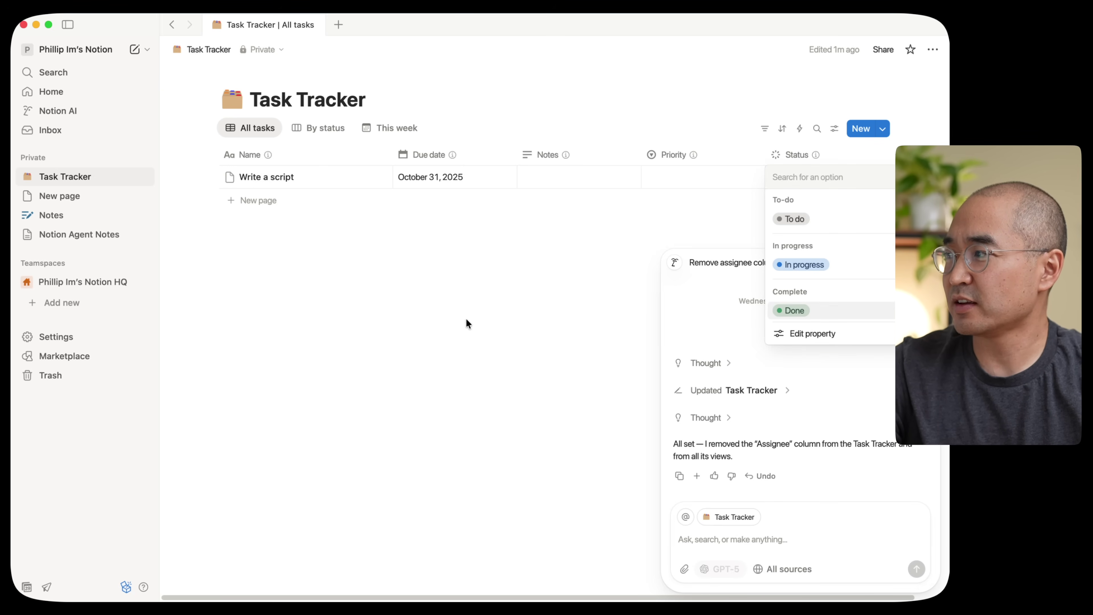
pyautogui.press('Escape')
pyautogui.click(770, 545)
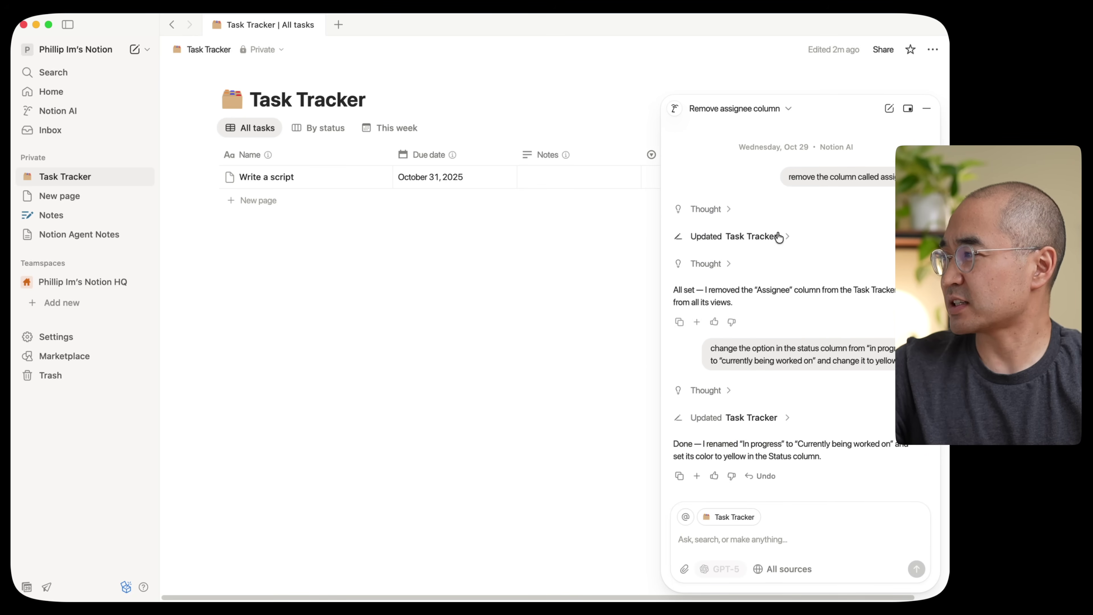
pyautogui.click(927, 109)
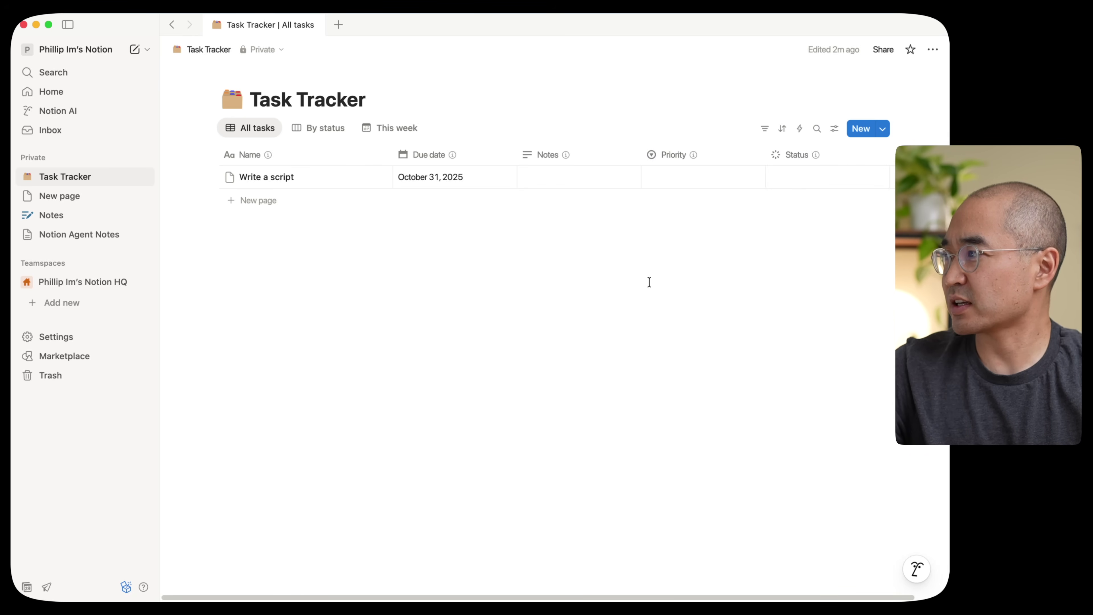
# Set Write a script's status to Currently being worked on
pyautogui.click(822, 182)
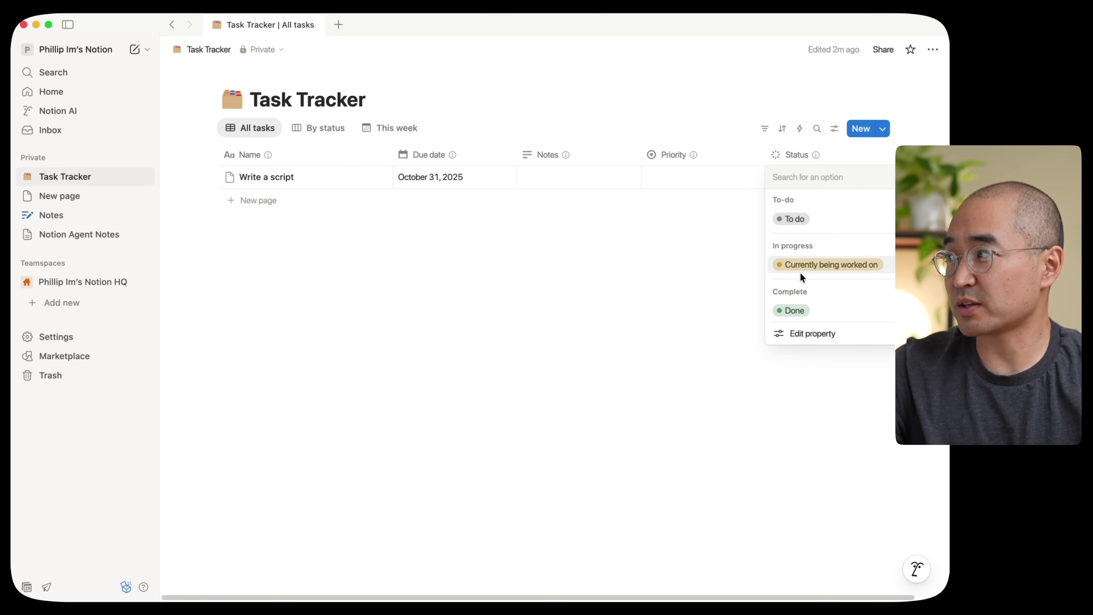
pyautogui.click(816, 268)
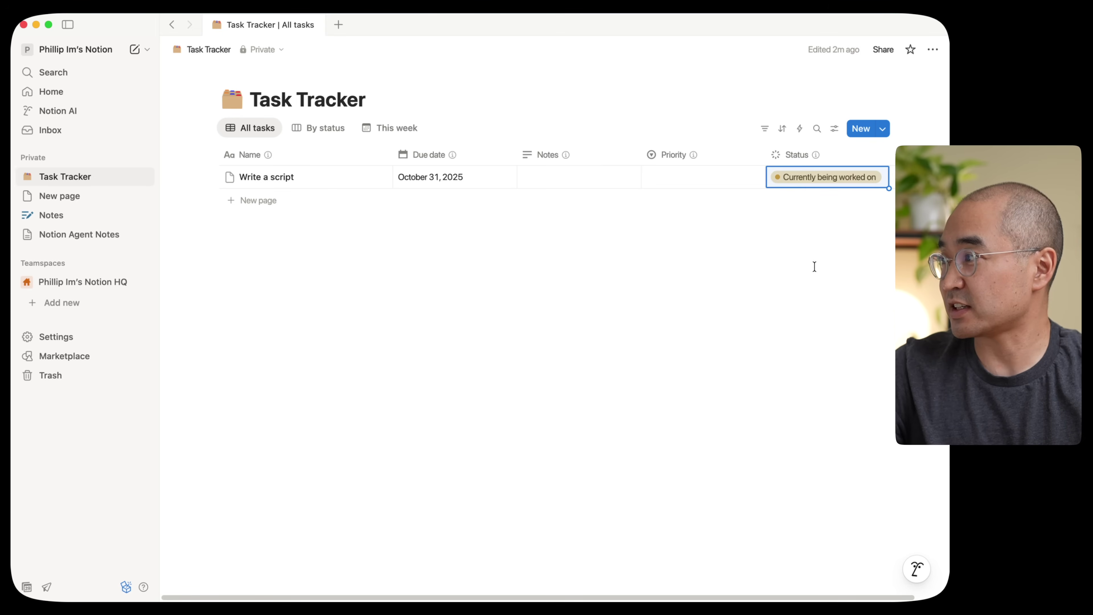
pyautogui.click(610, 292)
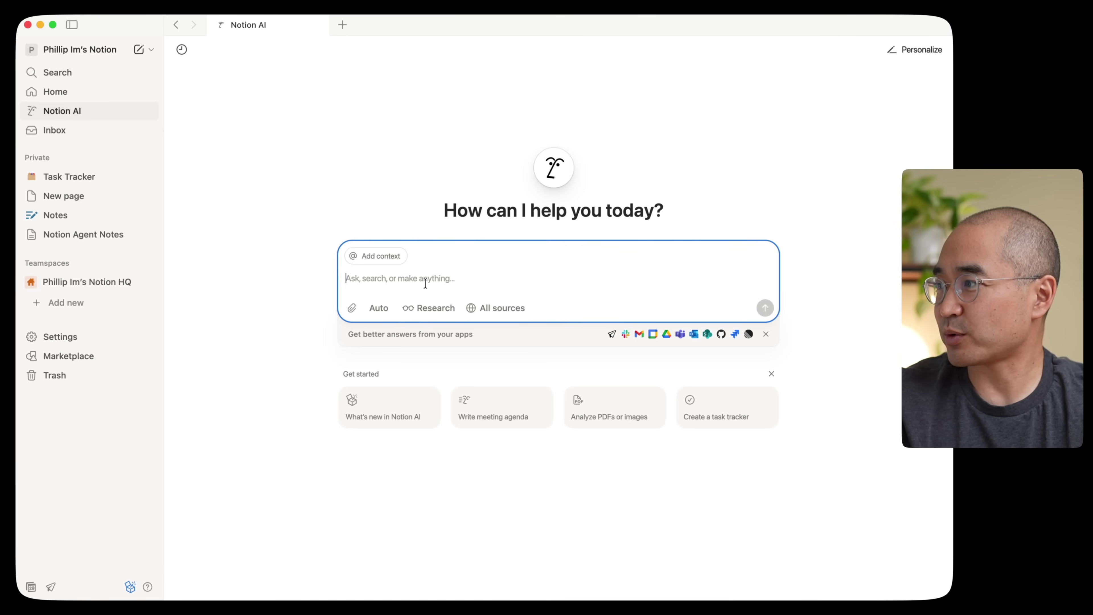
# Ask Notion AI to 'create a database for lunch menu items' and open Lunch Menu
pyautogui.write('create a datamb')
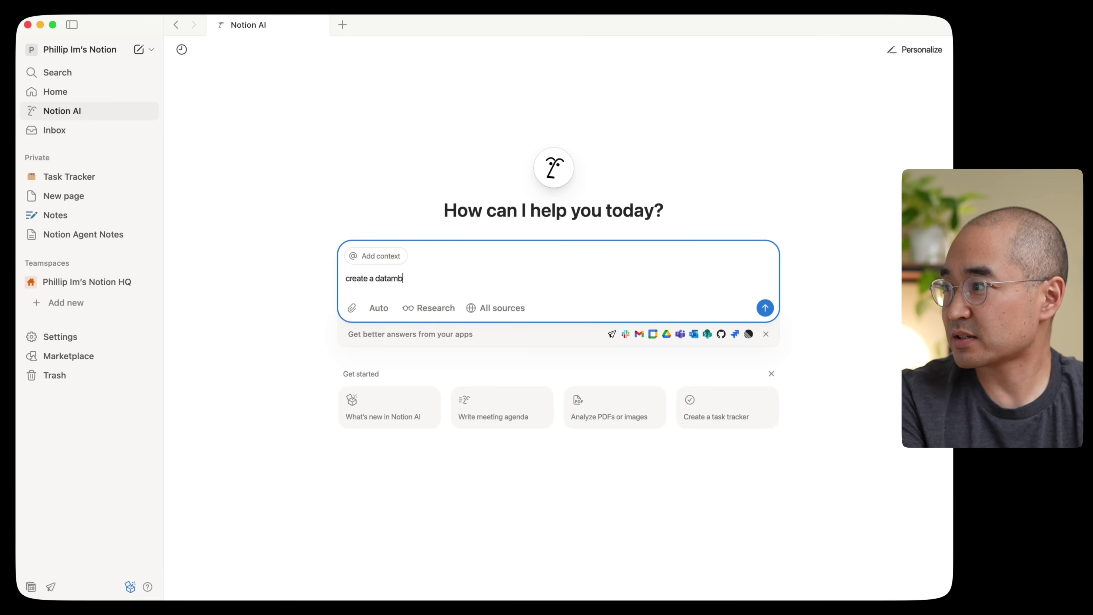
pyautogui.press('BackSpace')
pyautogui.press('BackSpace')
pyautogui.write('base for lunch menu it')
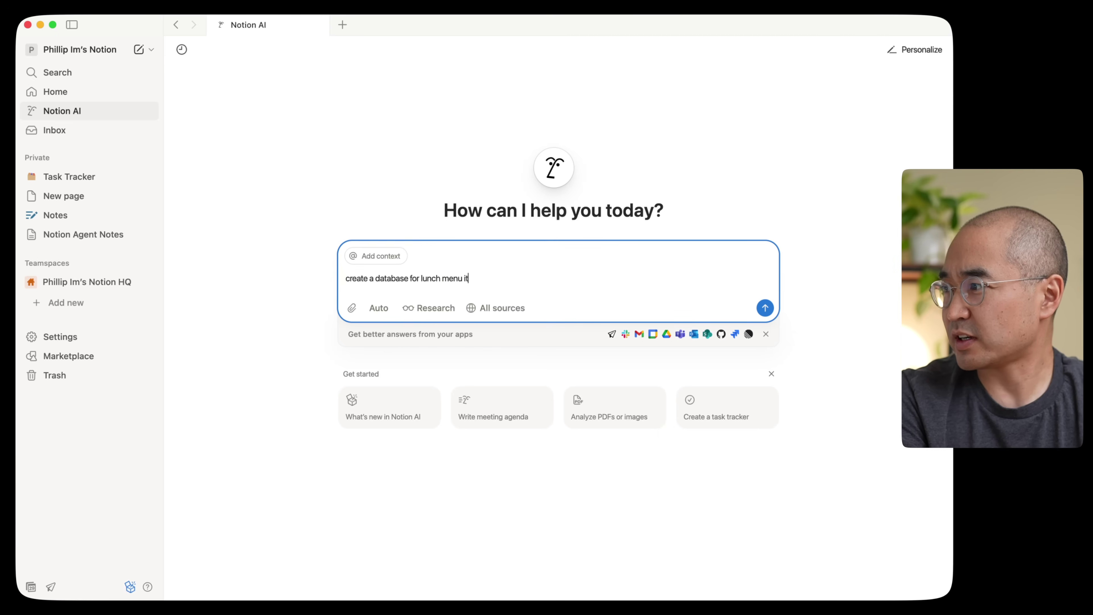
pyautogui.write('ems')
pyautogui.press('Return')
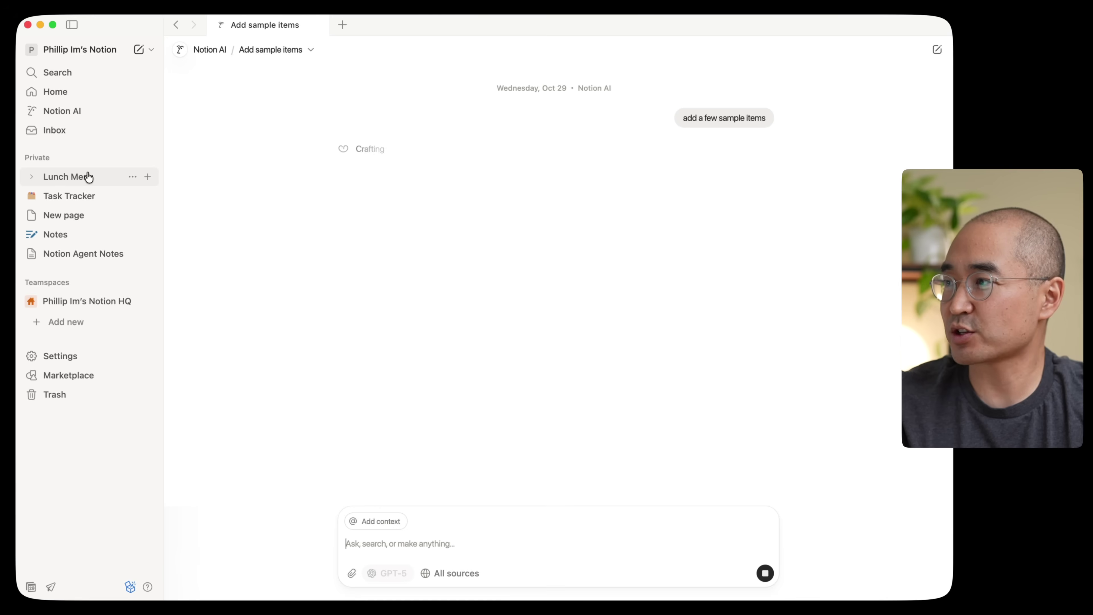
pyautogui.click(86, 176)
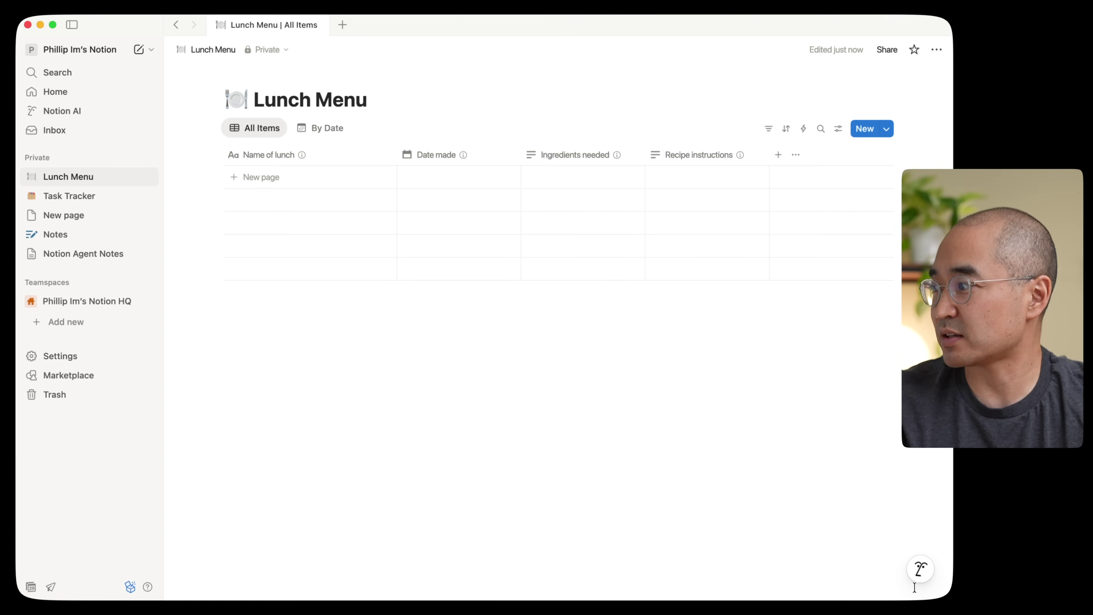
# Paste a request for five sample lunches into the Notion AI chat and send it
pyautogui.click(923, 572)
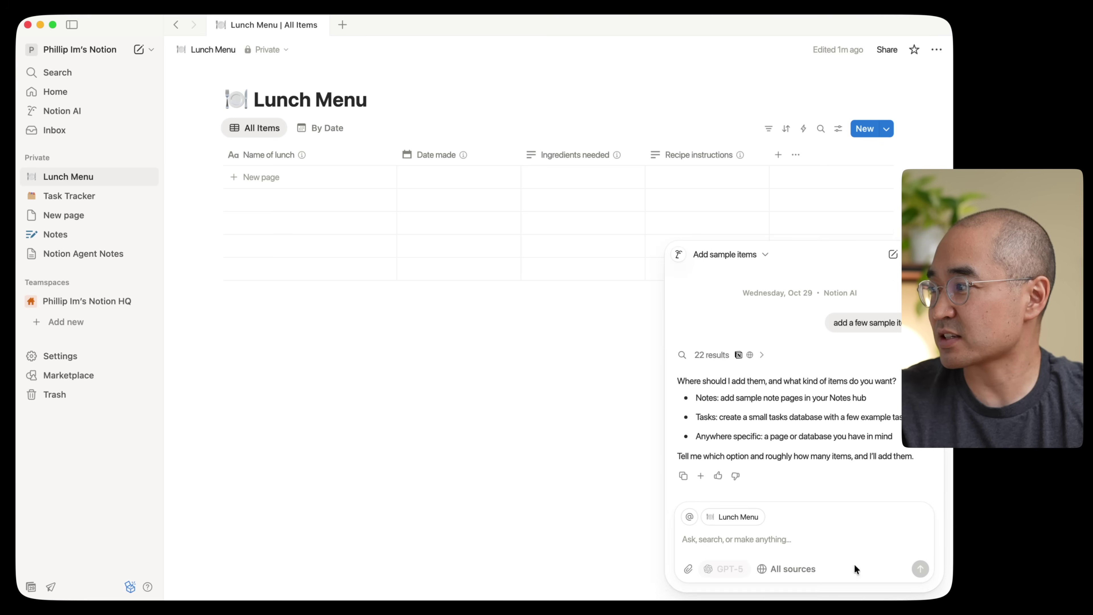
pyautogui.write('create some entries for new lunch ideas for me to pack for my kids for school.  choose healthy lunch options with 2 snack ideas')
pyautogui.press('Return')
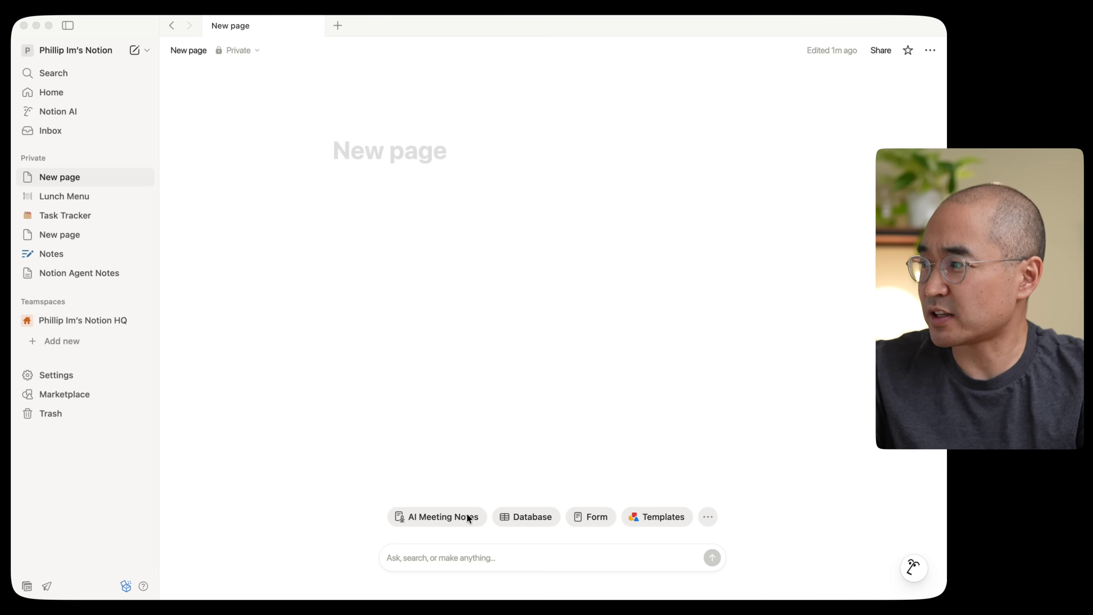
# Add an AI meeting notes block to the blank page
pyautogui.click(448, 514)
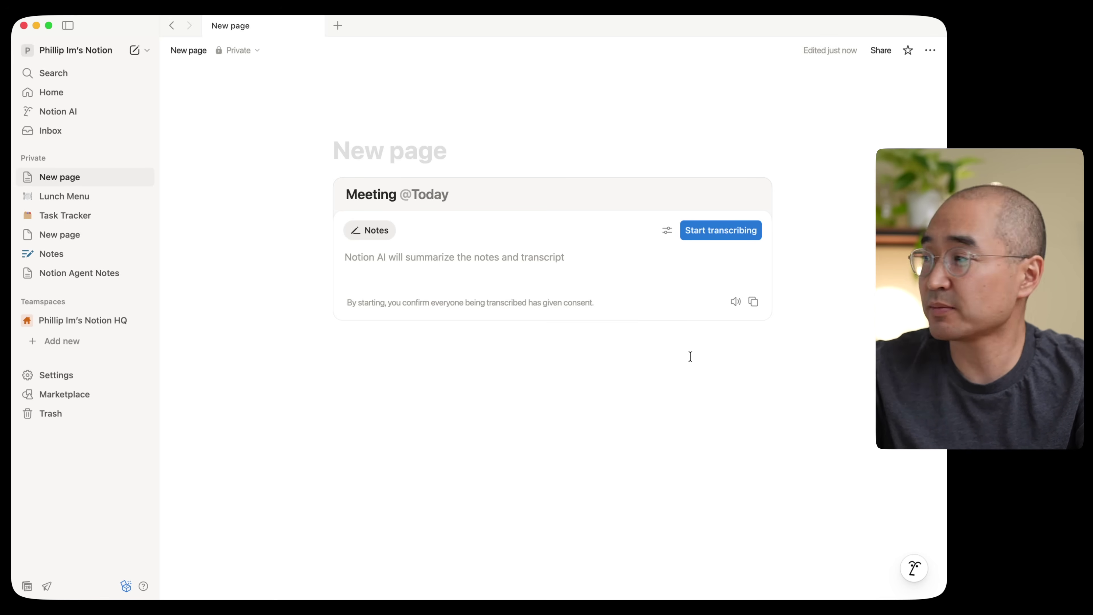
# Start transcribing the meeting in the AI meeting notes block
pyautogui.click(715, 231)
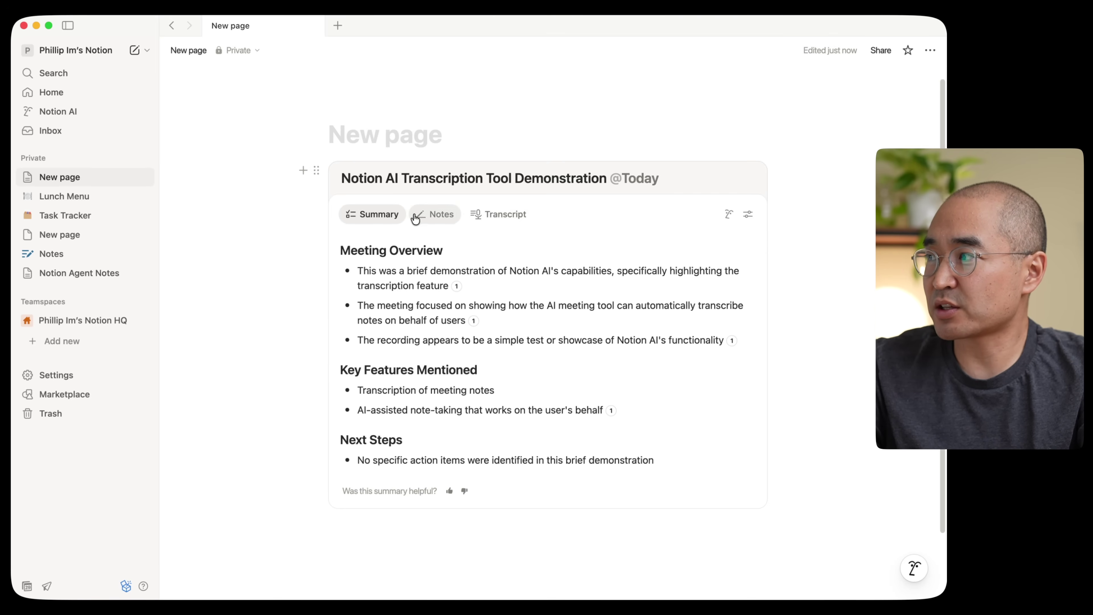
# Review the Transcription Tool Demonstration transcript, then scroll through its AI summary and next steps
pyautogui.click(503, 220)
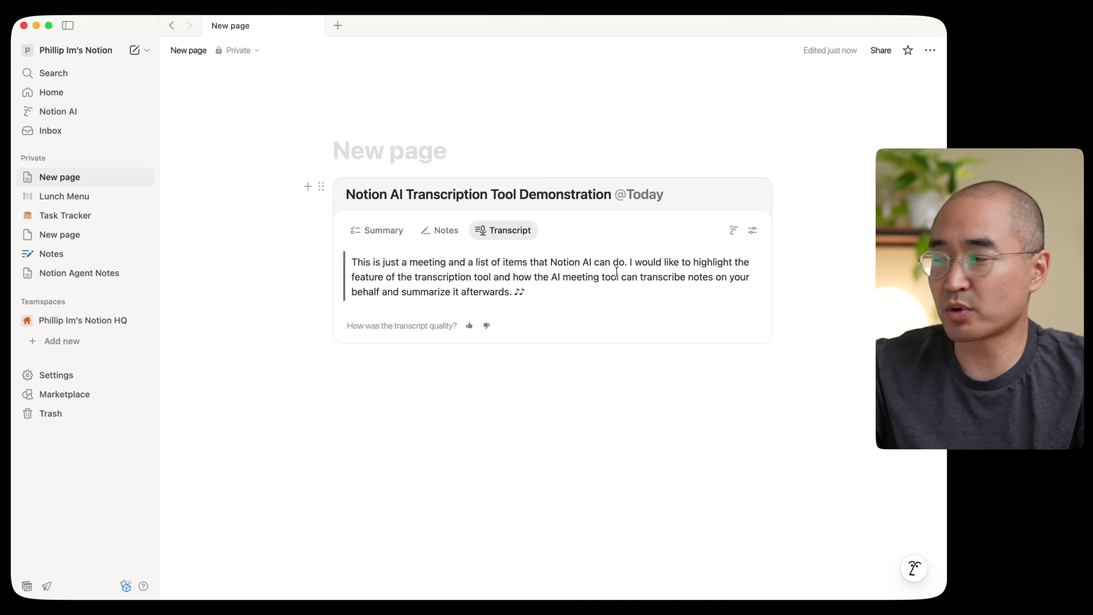
pyautogui.click(387, 231)
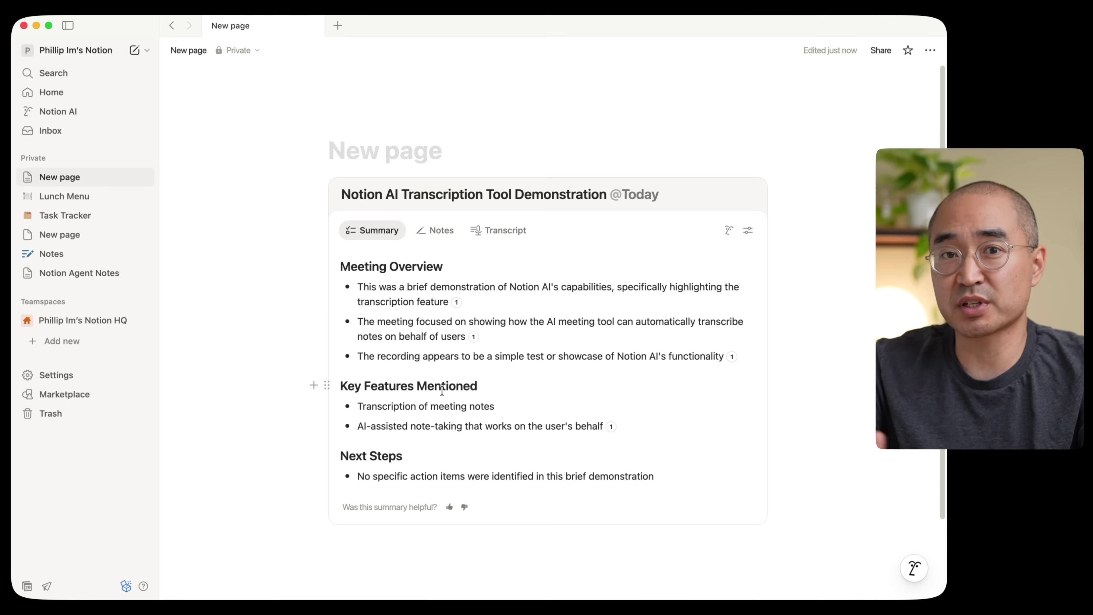
pyautogui.scroll(-1, 515, 413)
pyautogui.scroll(-2, 515, 420)
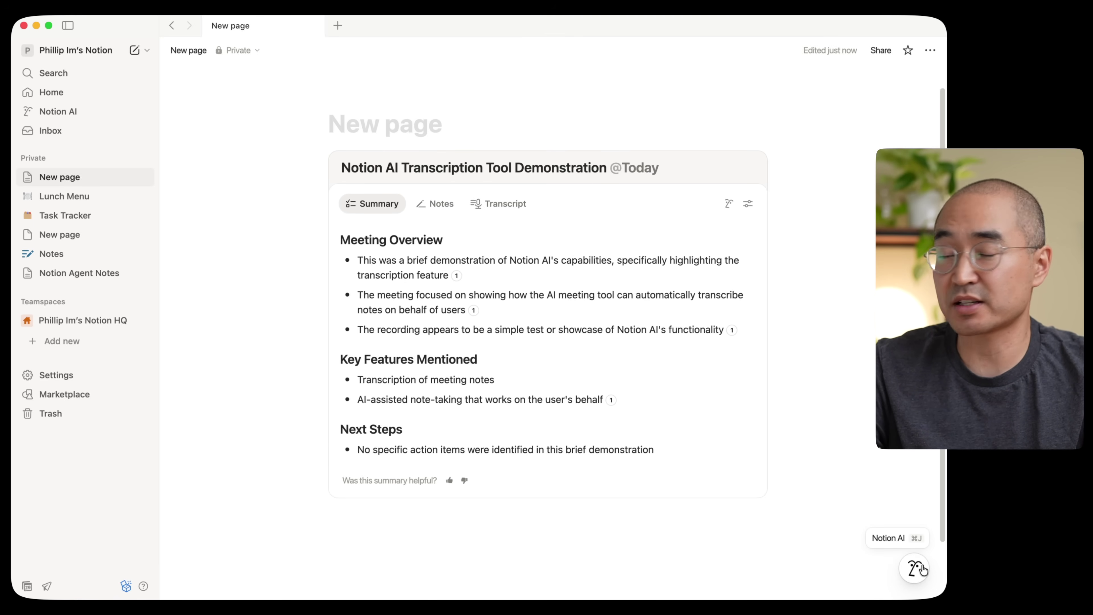
# Ask Notion AI to add the feature points and quick prompts to this page
pyautogui.click(914, 569)
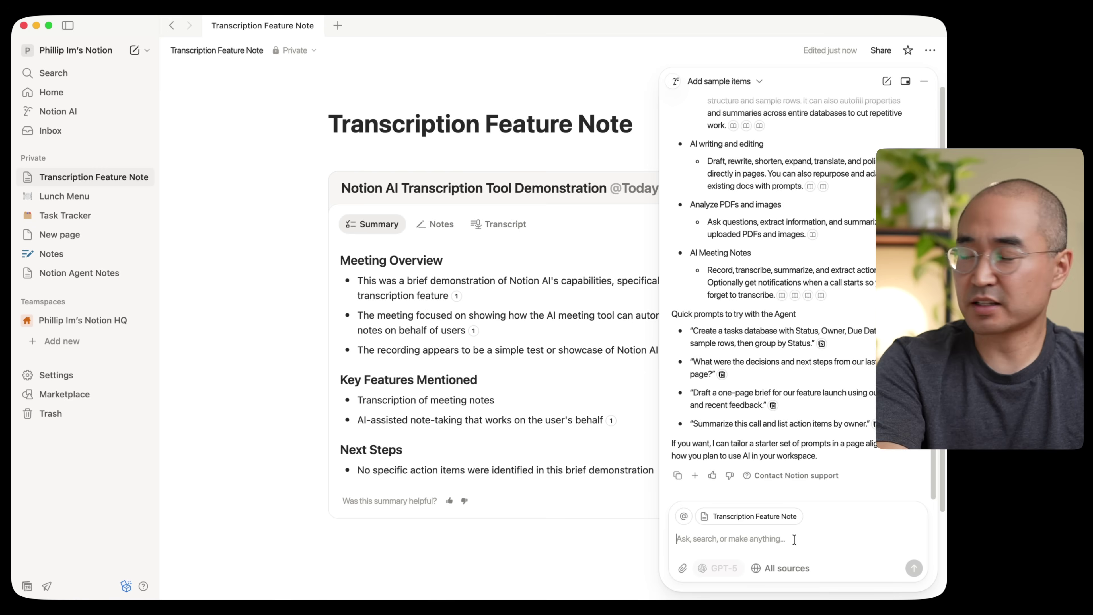
pyautogui.write('can you add th')
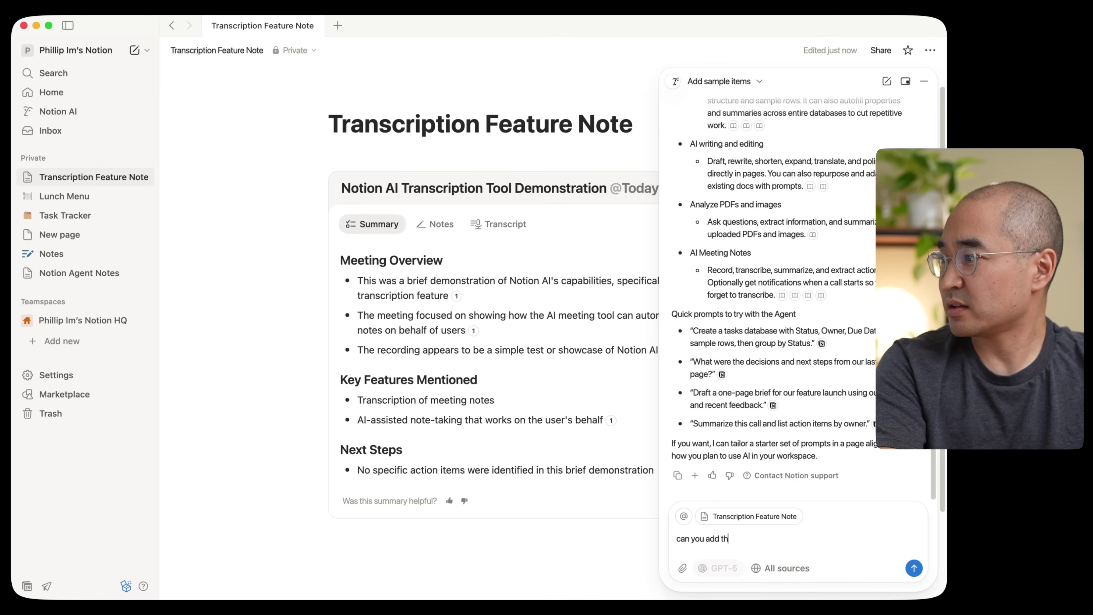
pyautogui.write('is points to')
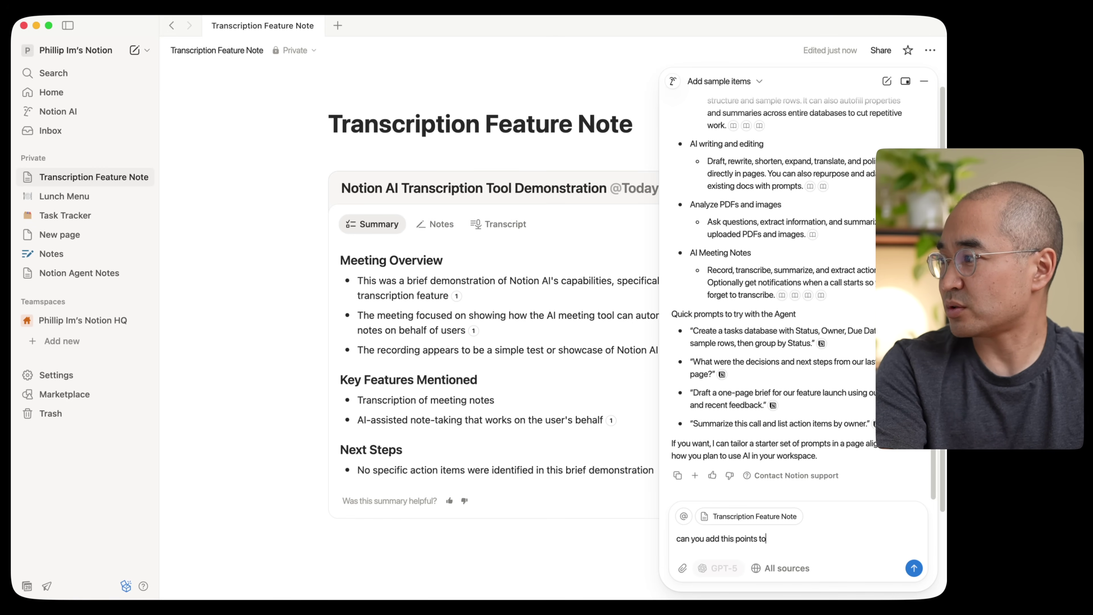
pyautogui.write(' this page')
pyautogui.press('Return')
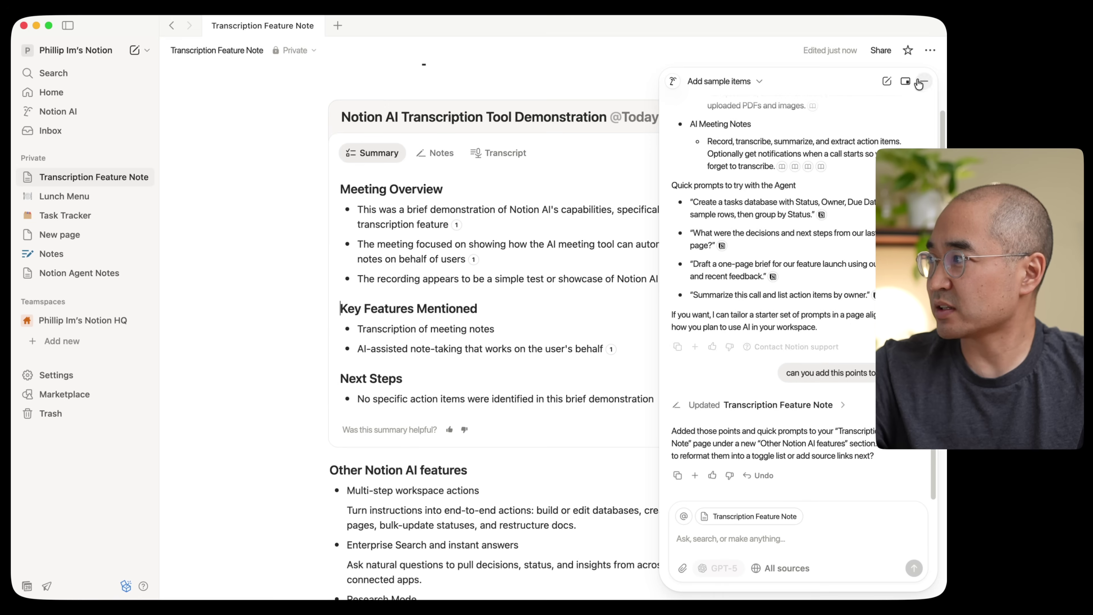
# Check the updated Transcription Feature Note page, then go to the Notion AI home
pyautogui.click(922, 82)
pyautogui.scroll(-10, 507, 331)
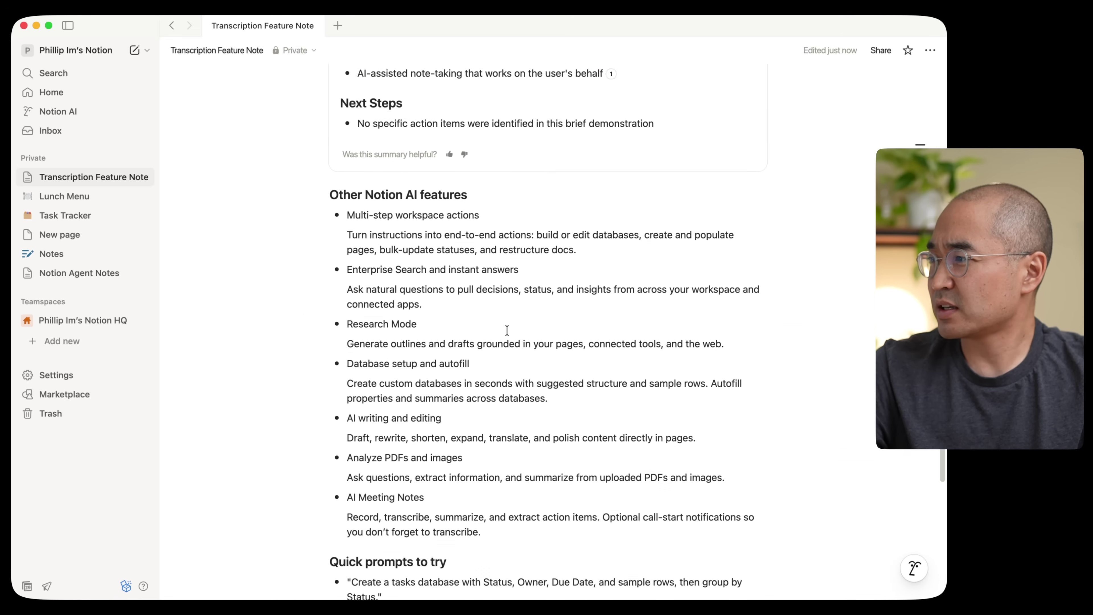
pyautogui.scroll(4, 507, 329)
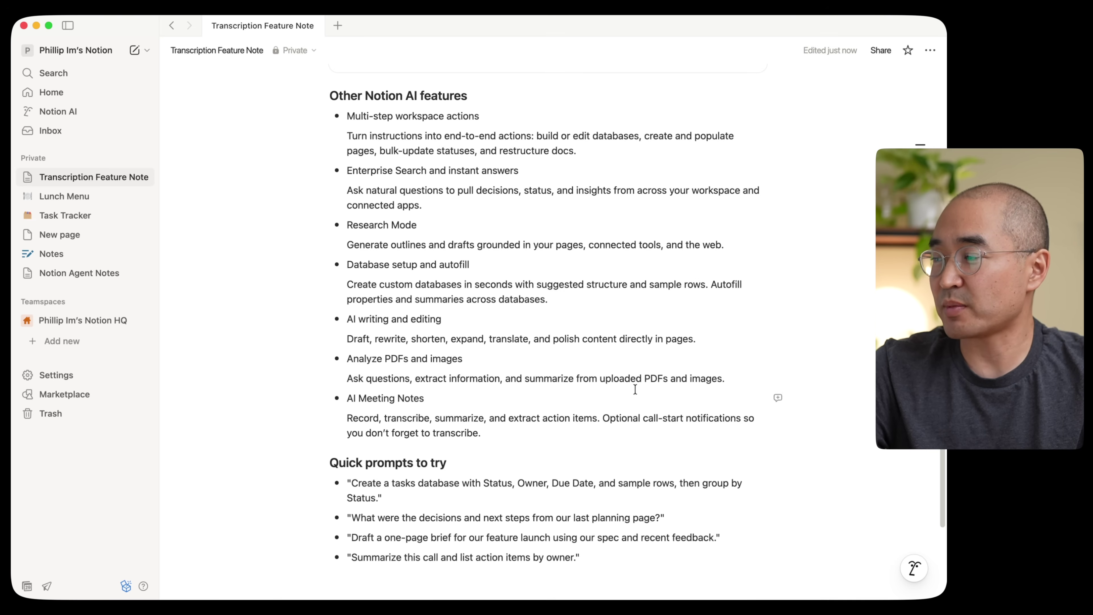
pyautogui.press('super+j')
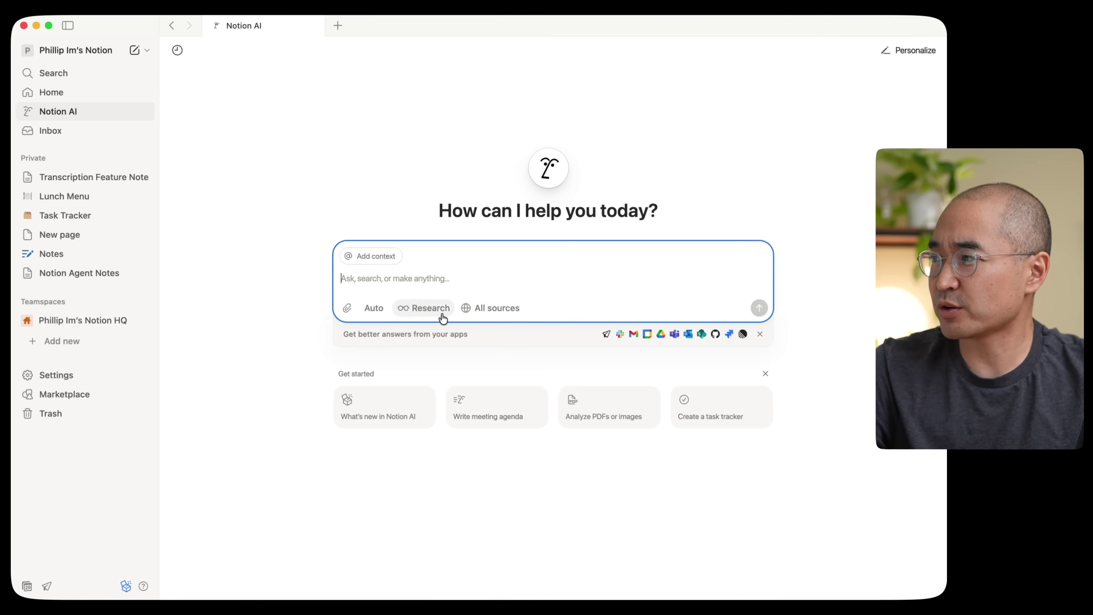
# Browse the model list, then switch to Research mode with Web search and Apps and integrations sources
pyautogui.click(380, 314)
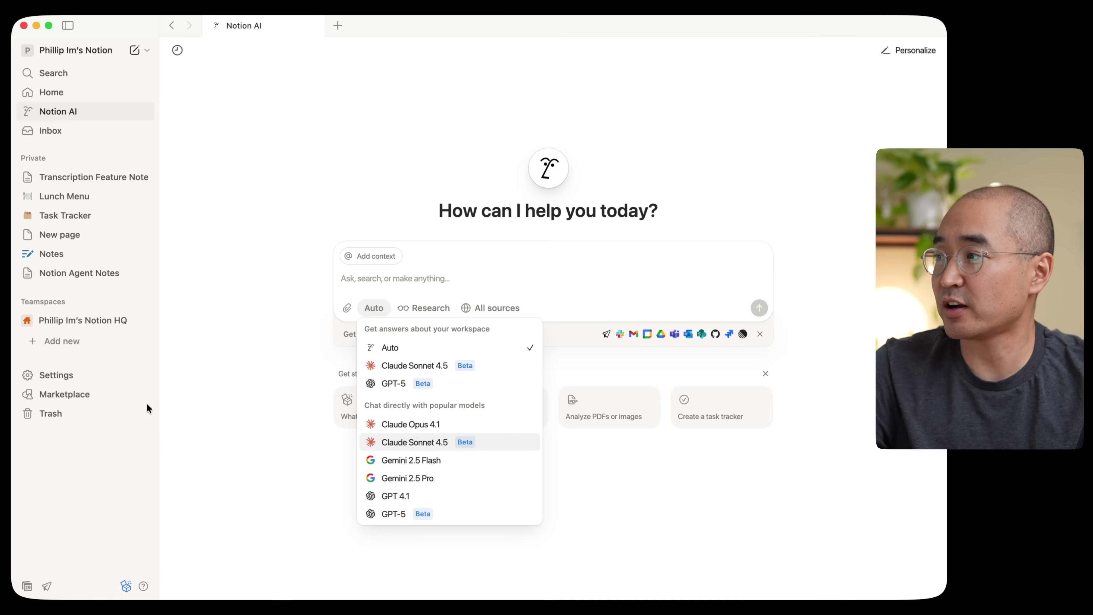
pyautogui.click(268, 364)
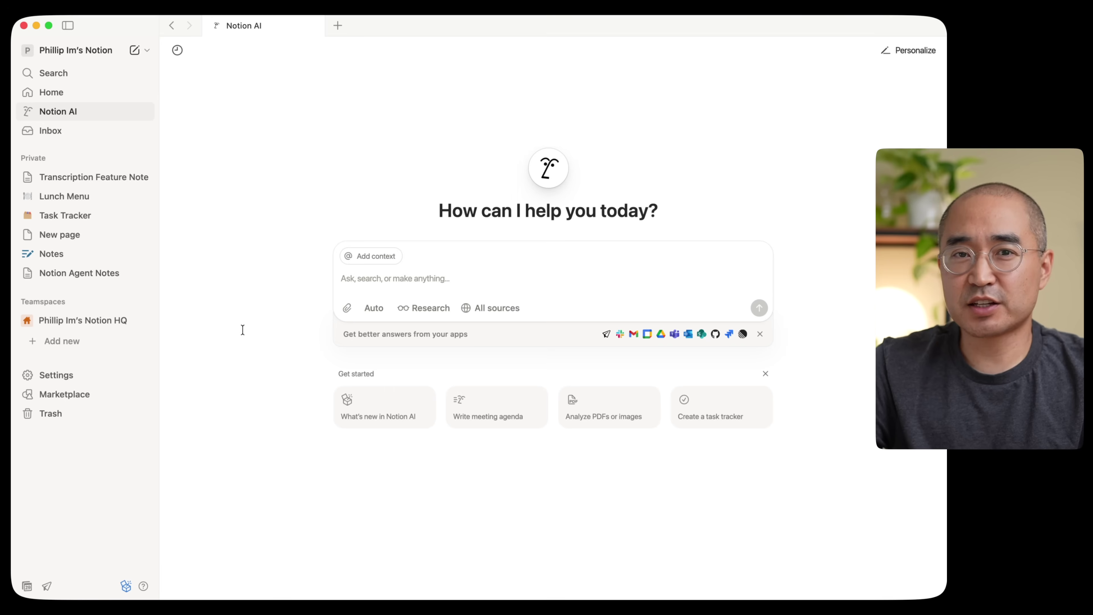
pyautogui.click(430, 309)
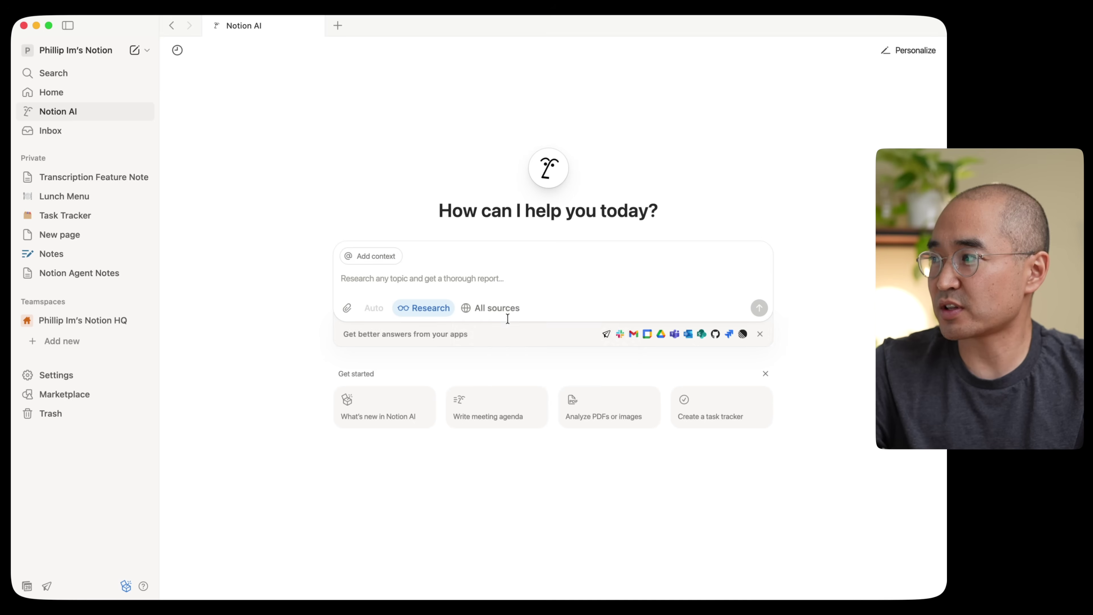
pyautogui.click(501, 310)
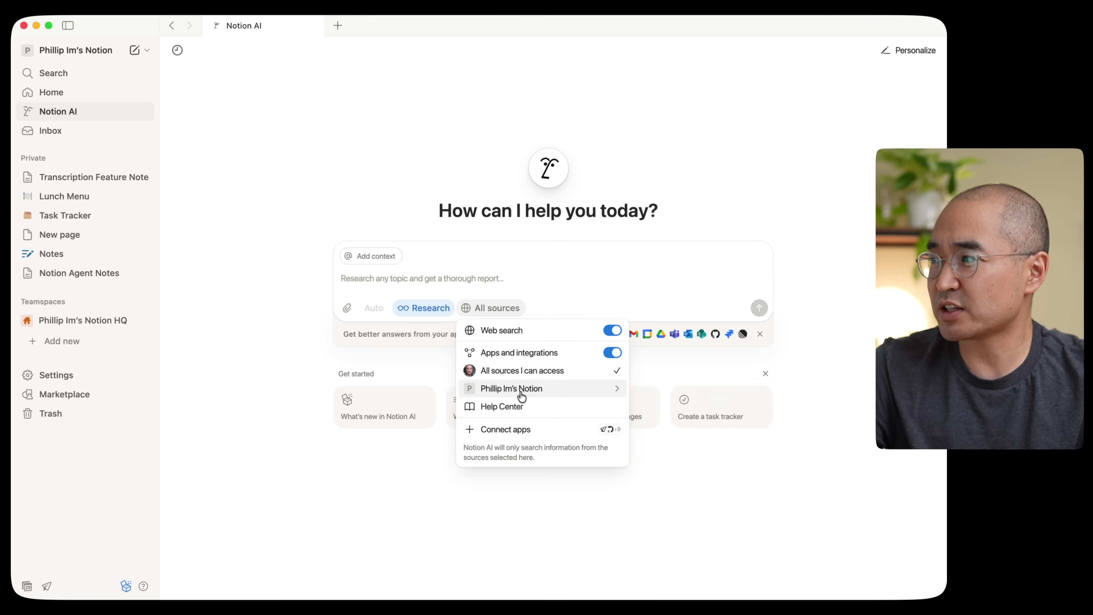
pyautogui.moveTo(516, 396)
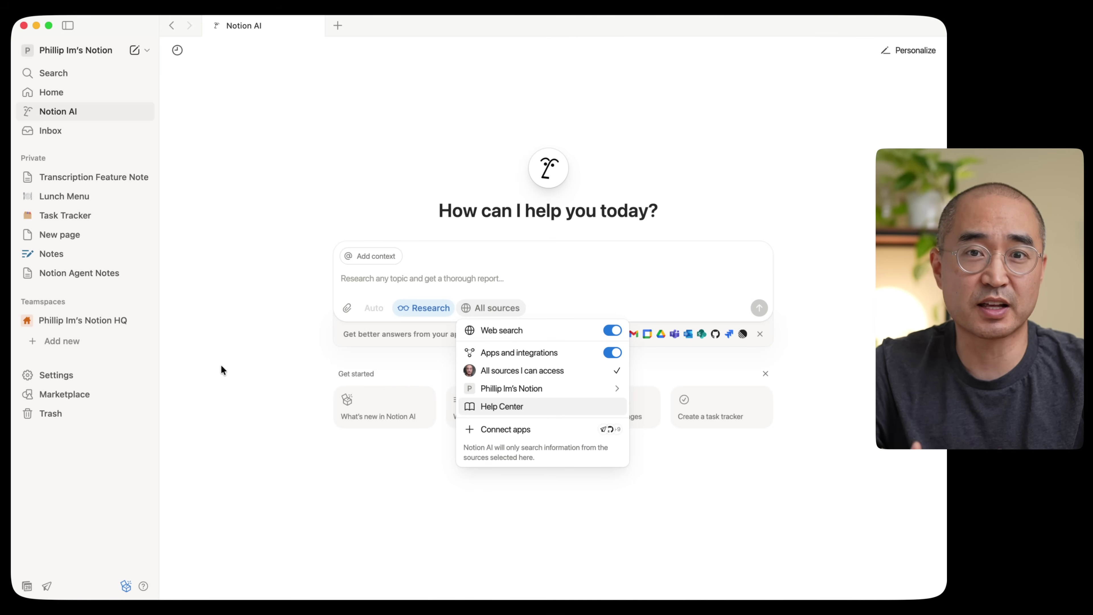
pyautogui.click(221, 366)
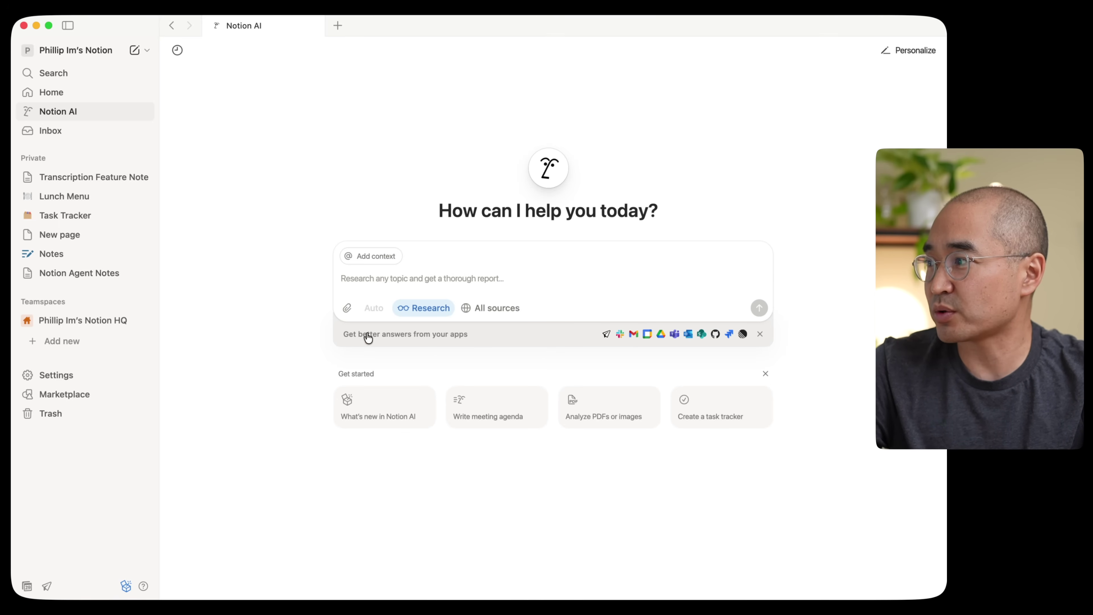
# Open the Notion AI connectors settings to review connected apps and workspace web search
pyautogui.click(551, 335)
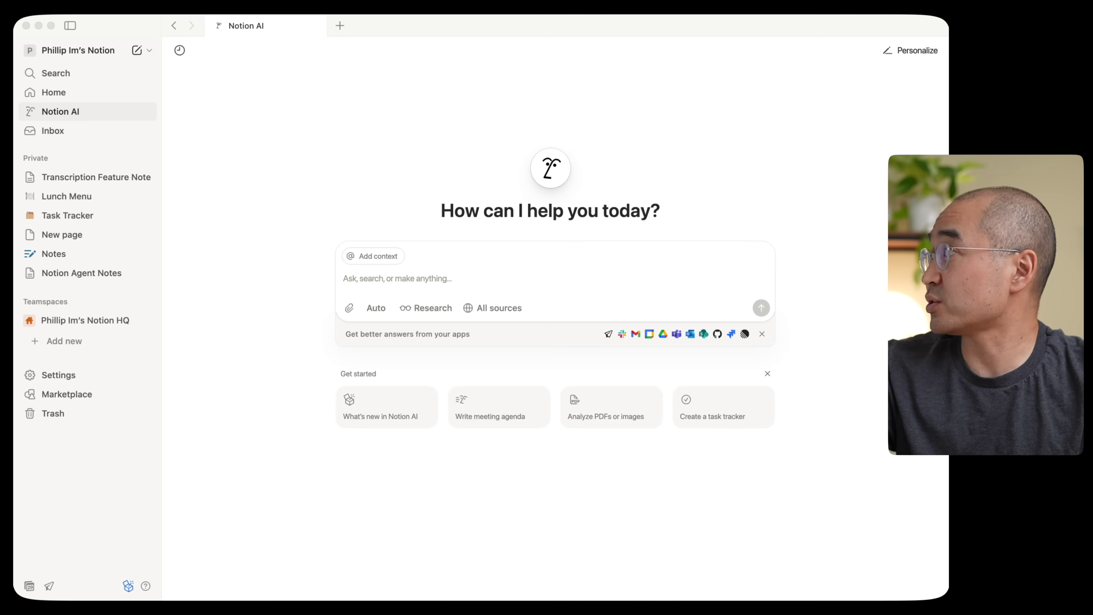
# Drop mw2509.pdf into the Notion AI prompt to have its key points summarized
pyautogui.moveTo(821, 278); pyautogui.dragTo(316, 149)
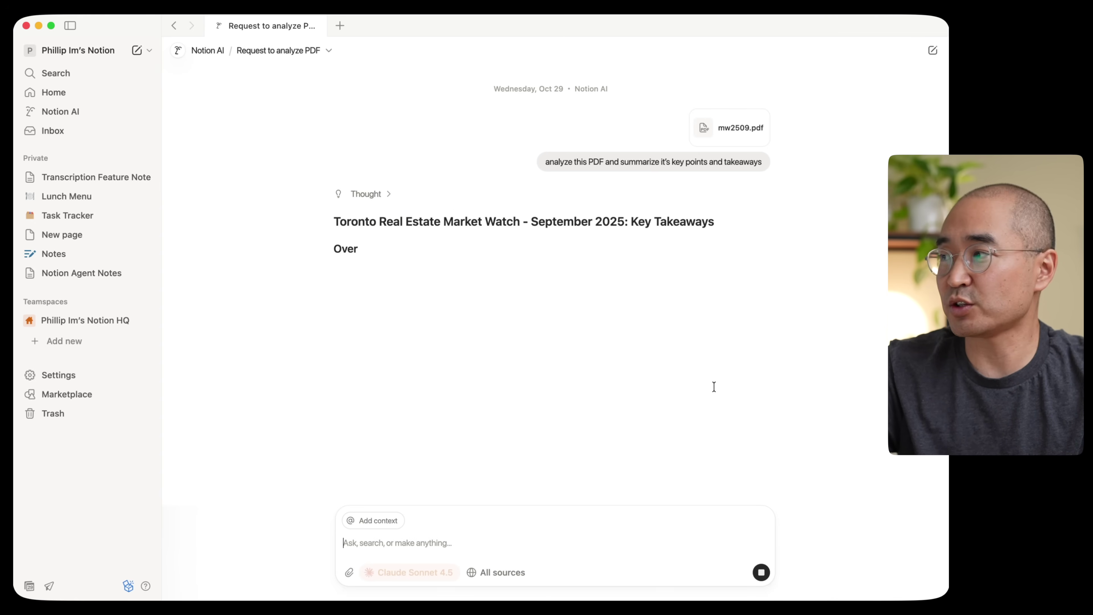
pyautogui.press('super+Tab')
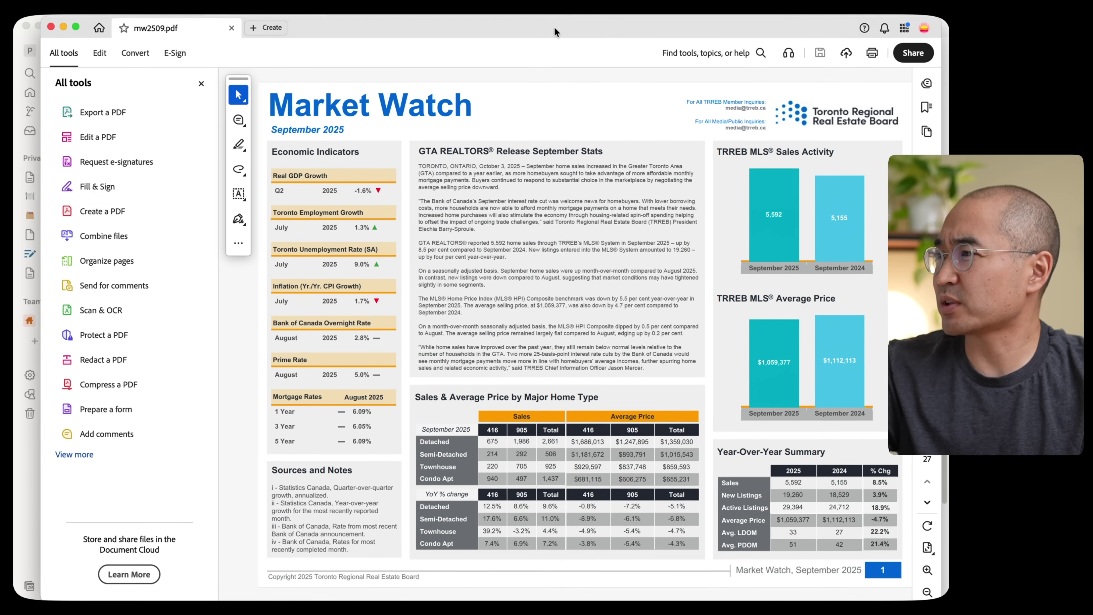
# Scroll through the mw2509.pdf Market Watch report in Acrobat to its final page 27
pyautogui.scroll(-4, 597, 283)
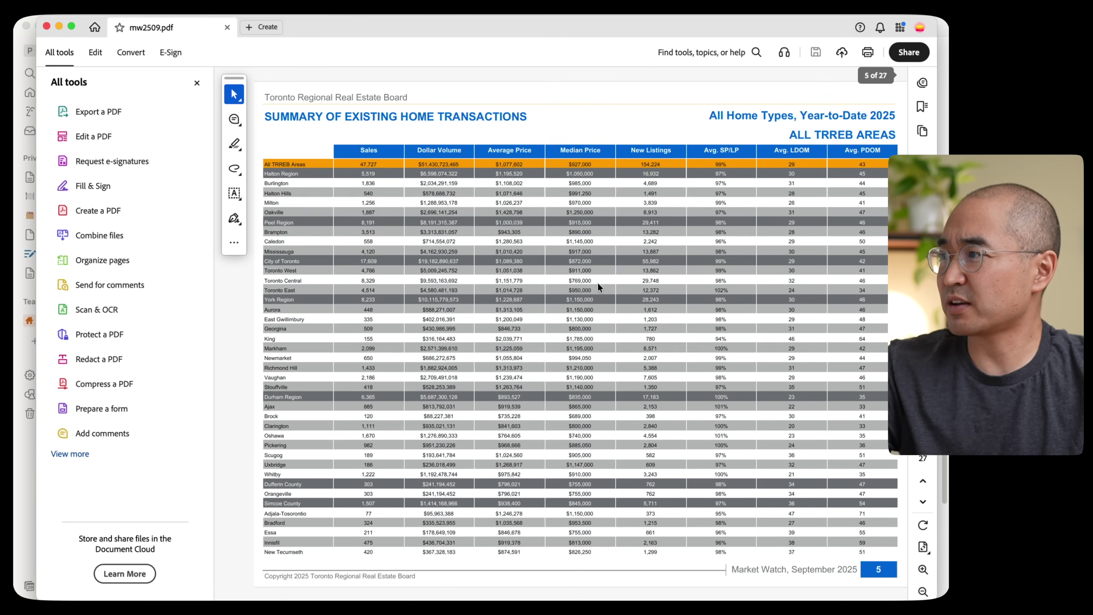
pyautogui.scroll(3, 598, 283)
pyautogui.scroll(2, 599, 283)
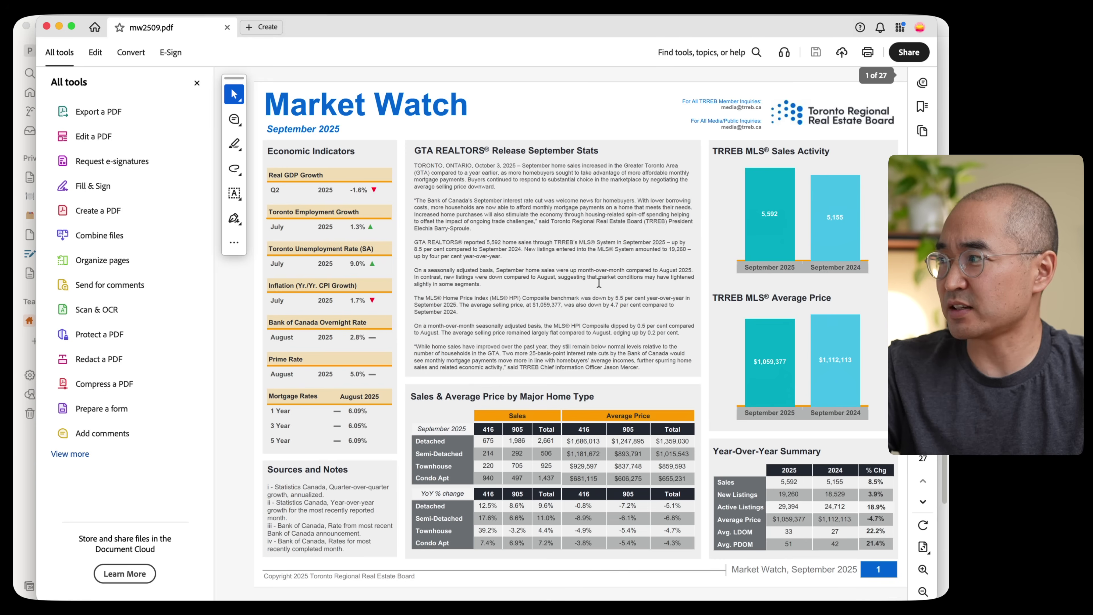
pyautogui.scroll(-7, 695, 351)
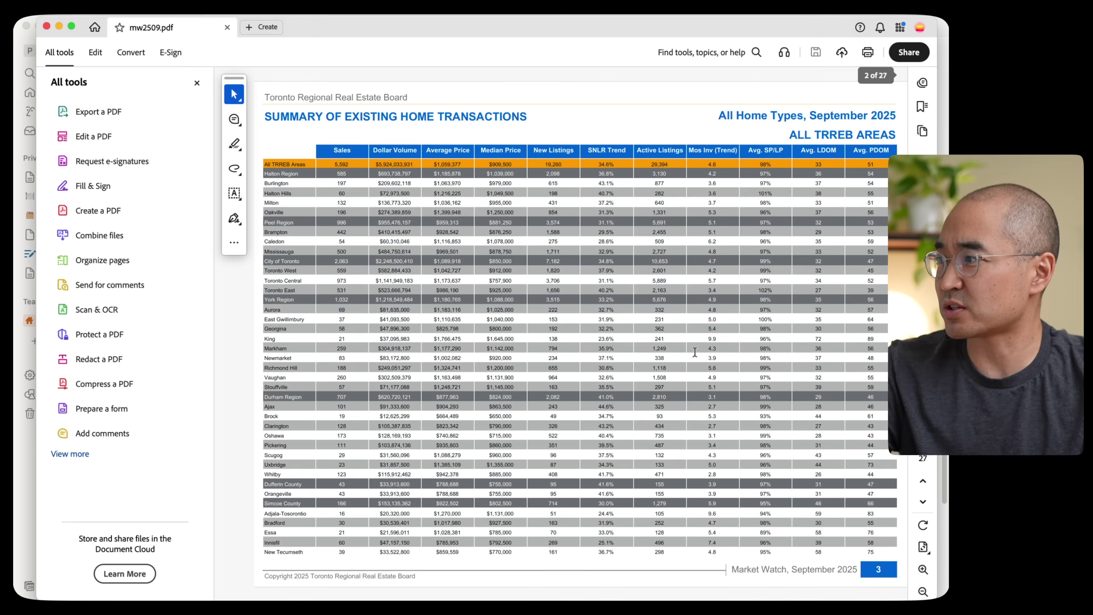
pyautogui.scroll(-10, 695, 351)
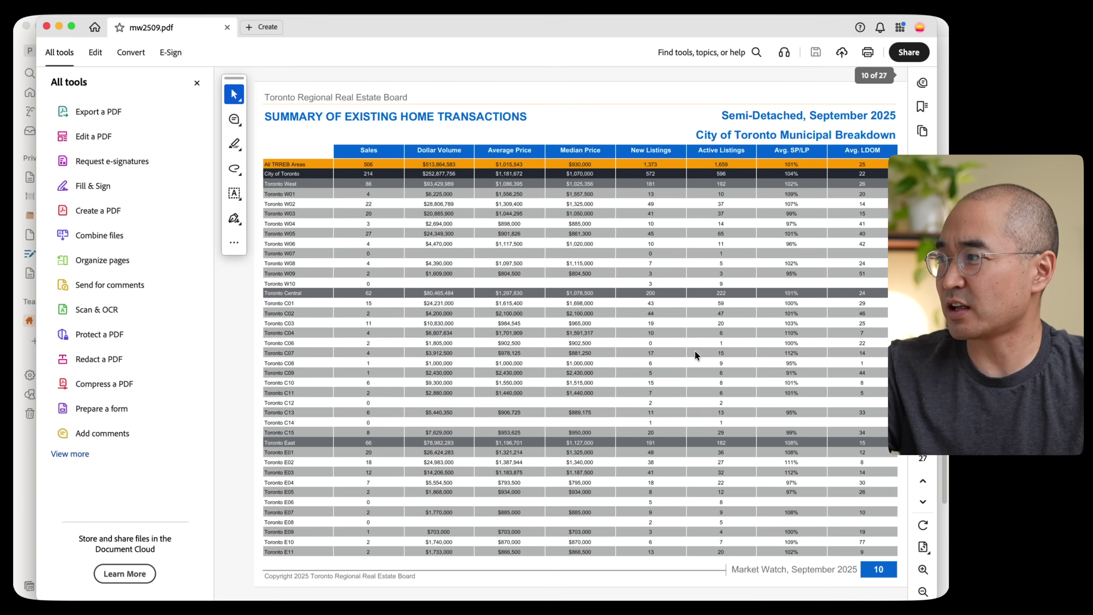
pyautogui.scroll(-9, 694, 348)
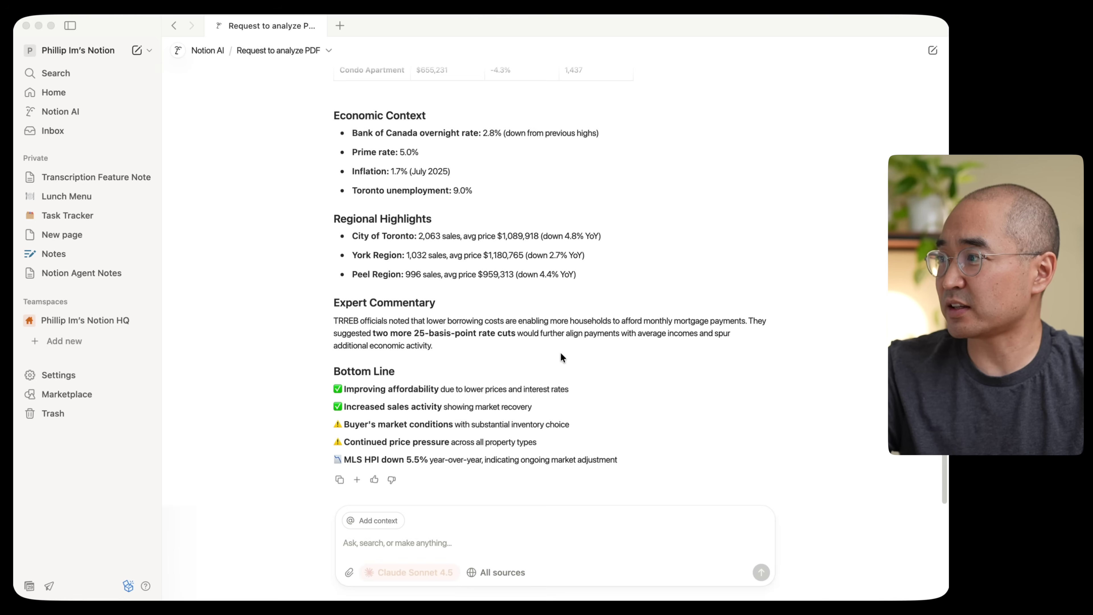
# Scroll through Notion AI's Key Takeaways summary of the Market Watch report
pyautogui.scroll(5, 561, 352)
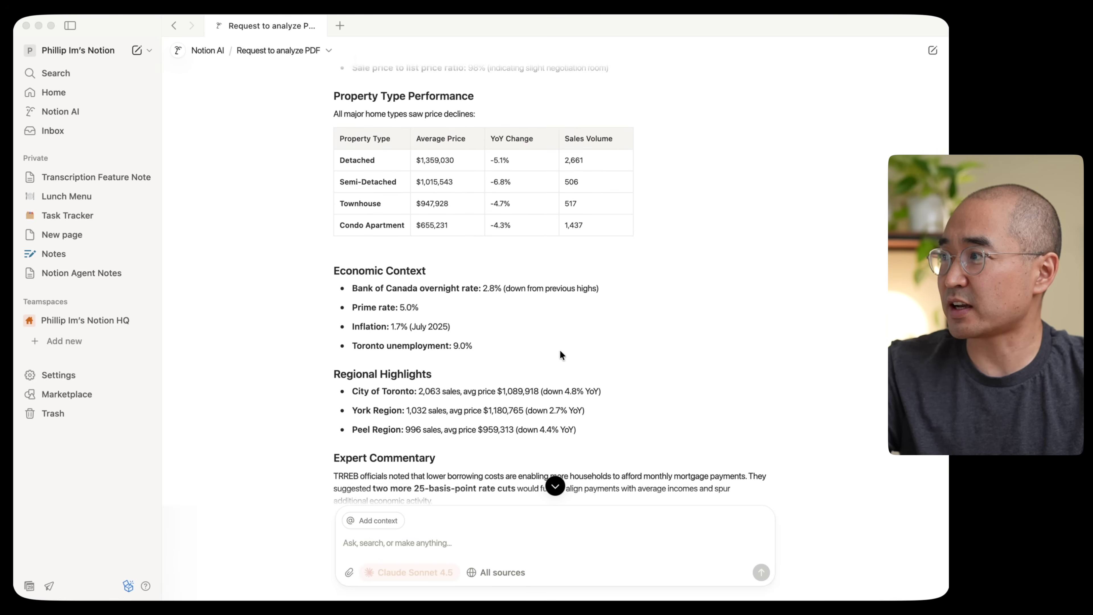
pyautogui.scroll(10, 560, 350)
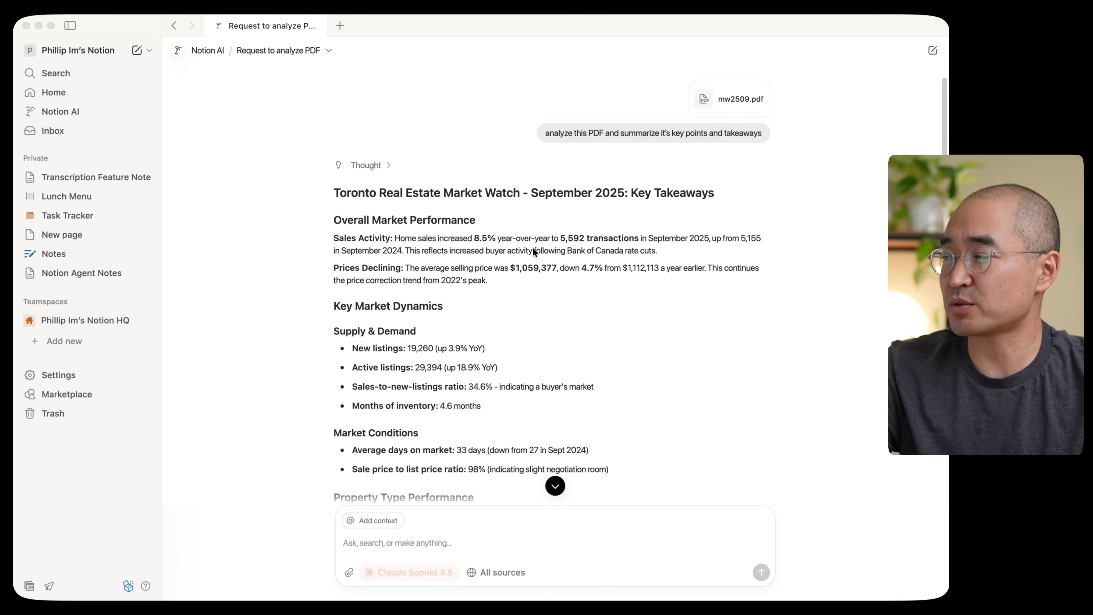
pyautogui.scroll(-15, 456, 351)
pyautogui.scroll(12, 544, 366)
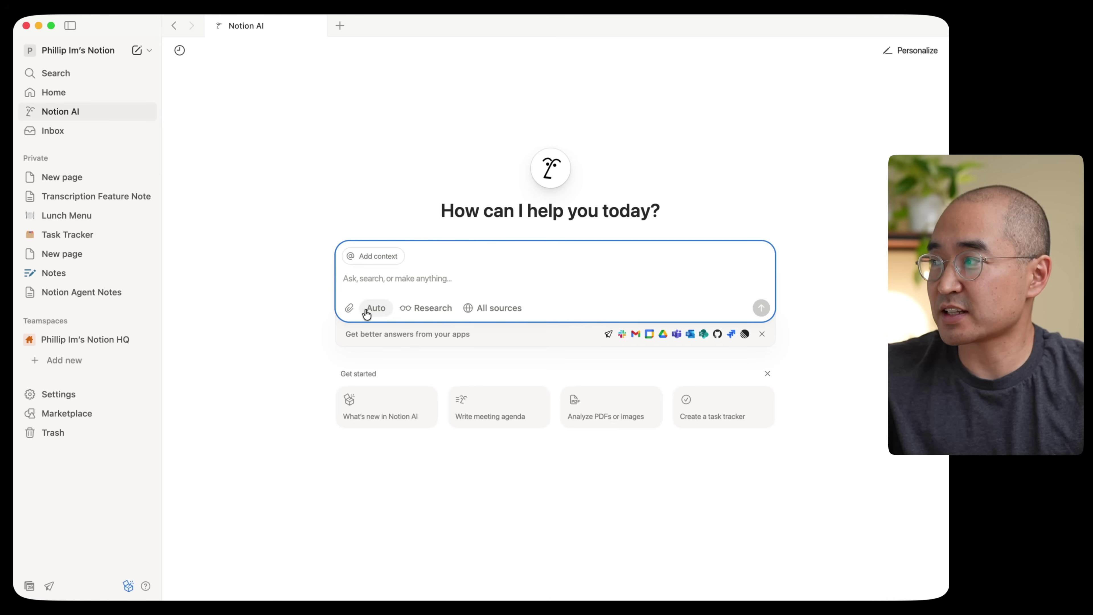
# Put Notion AI in Research mode and ask how people use AI to boost productivity
pyautogui.click(383, 309)
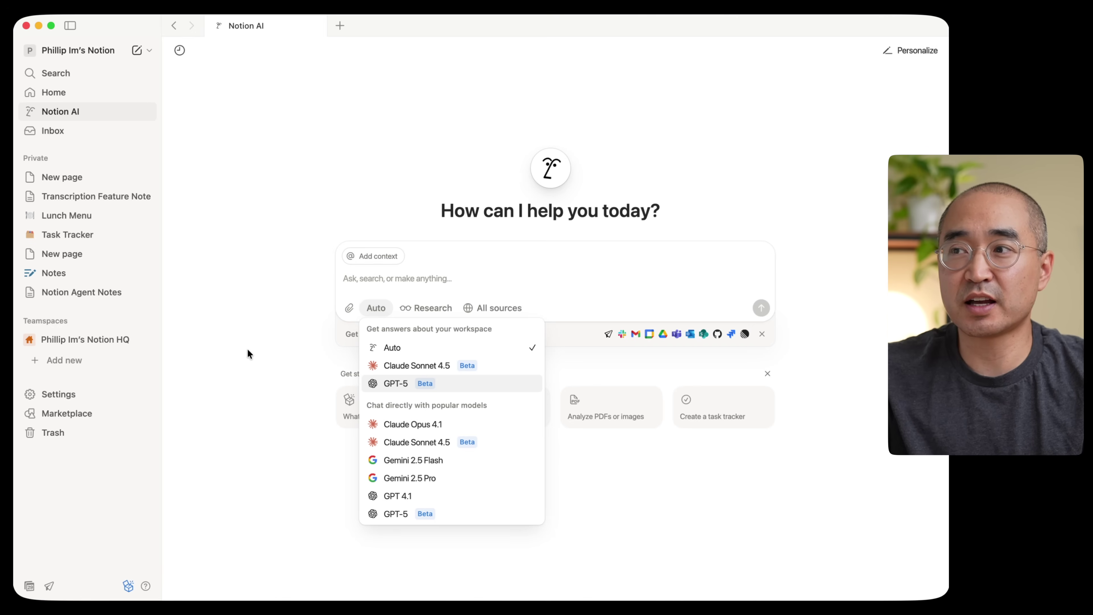
pyautogui.click(250, 392)
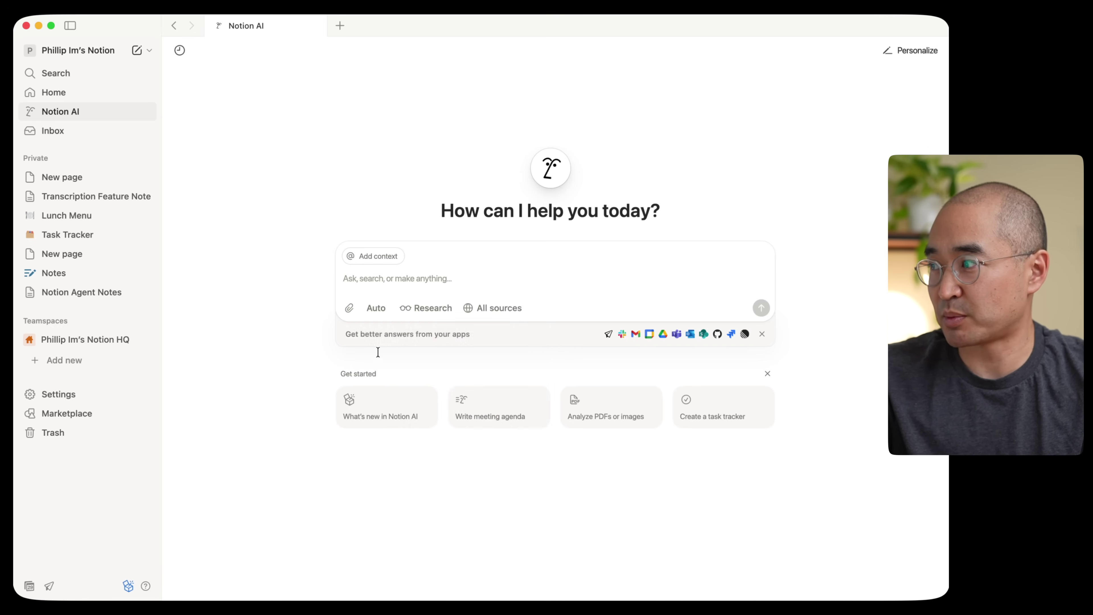
pyautogui.click(428, 308)
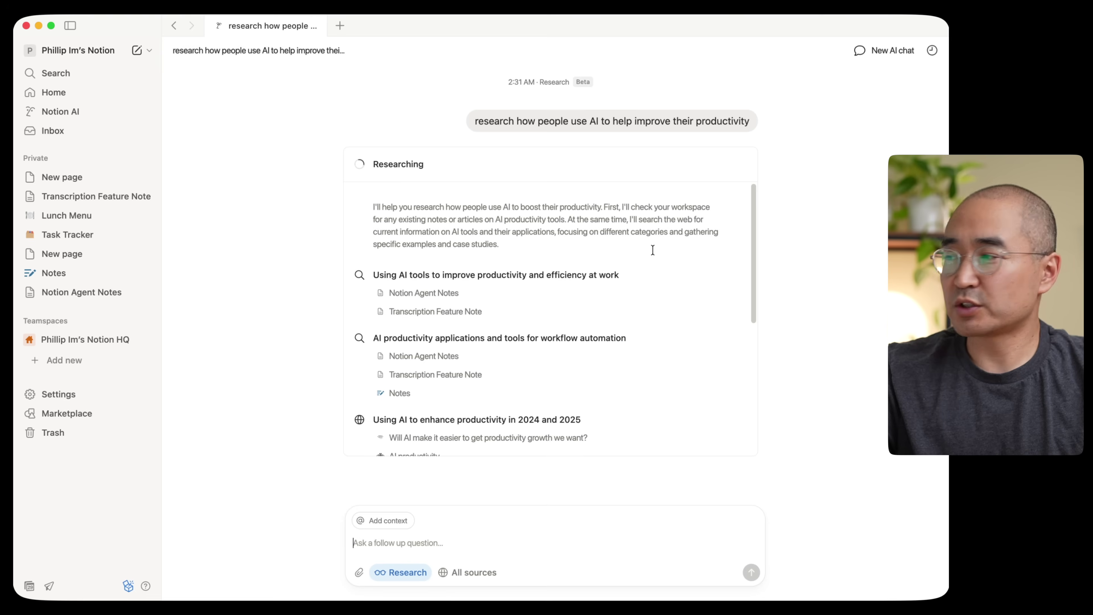
pyautogui.scroll(-6, 609, 267)
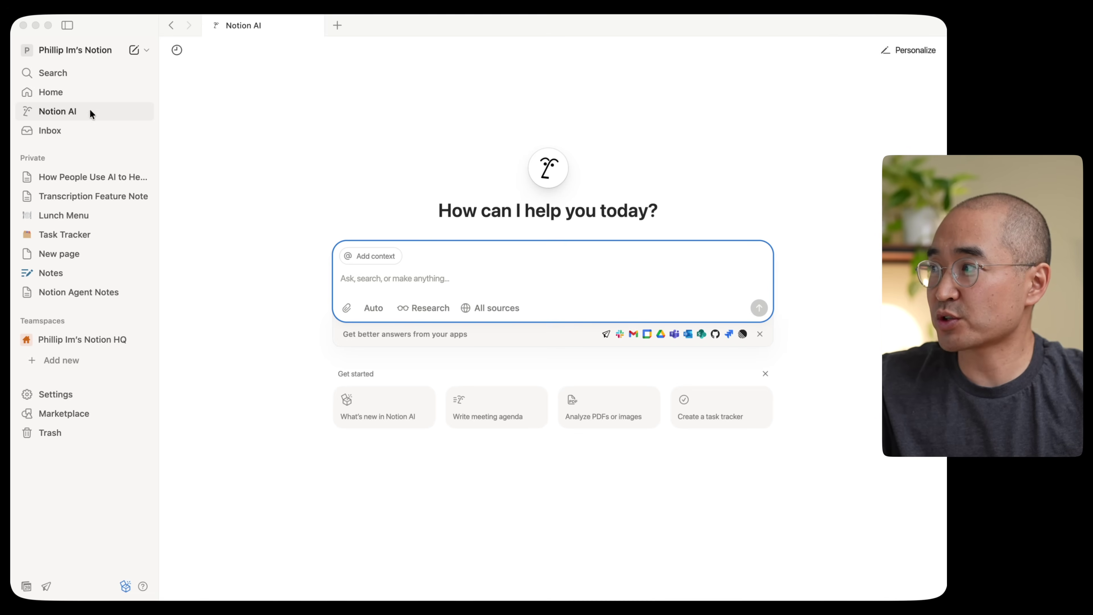
# Try hat, mustache, scarf and flower accessories on the Notion AI avatar, settling on the cat
pyautogui.click(553, 176)
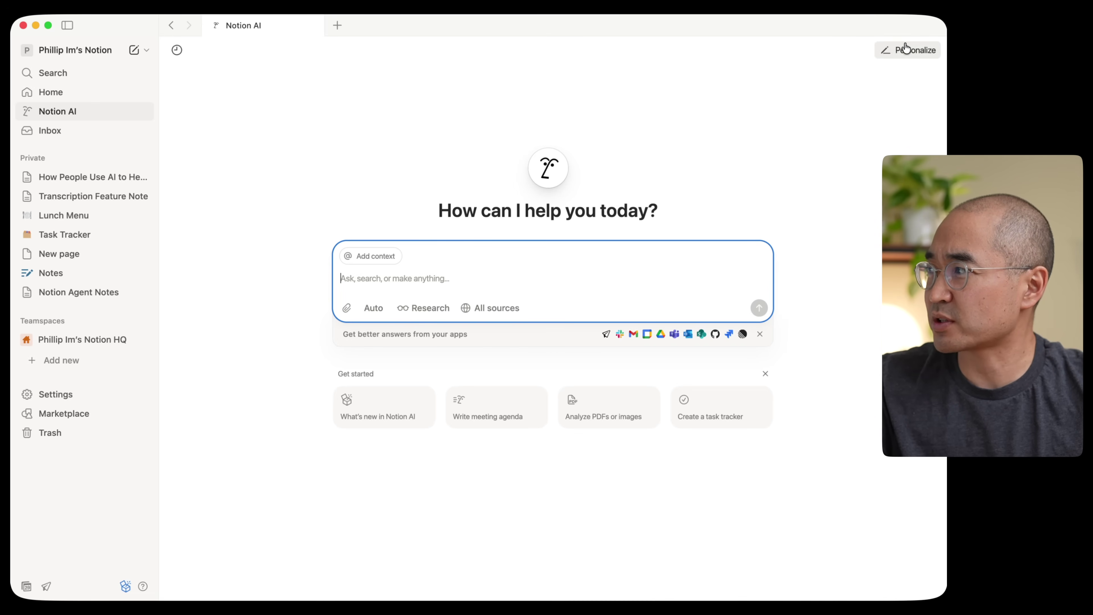
pyautogui.click(543, 178)
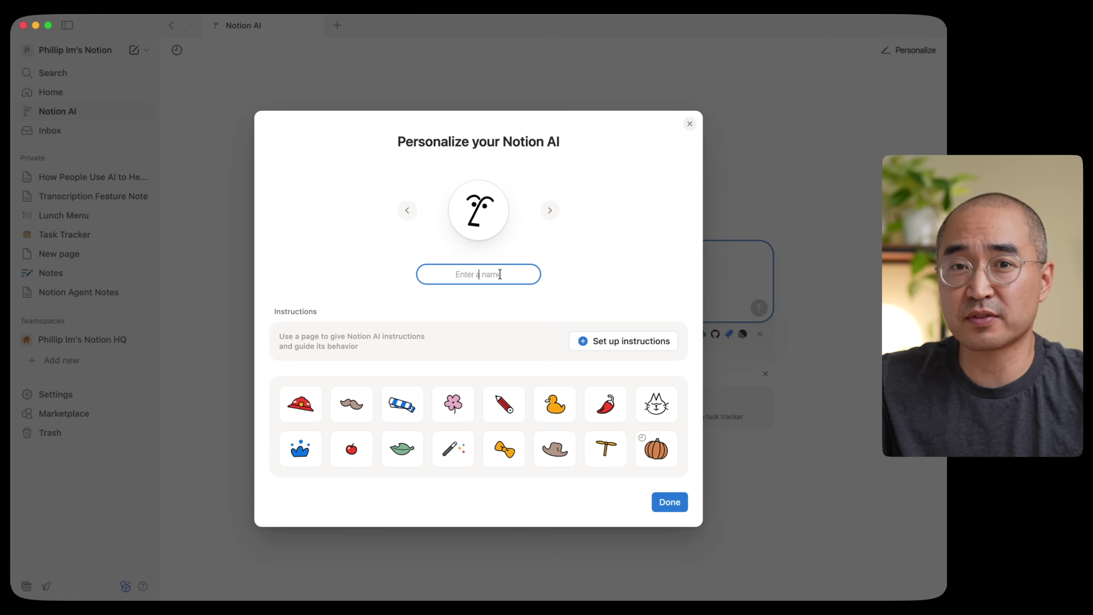
pyautogui.click(311, 411)
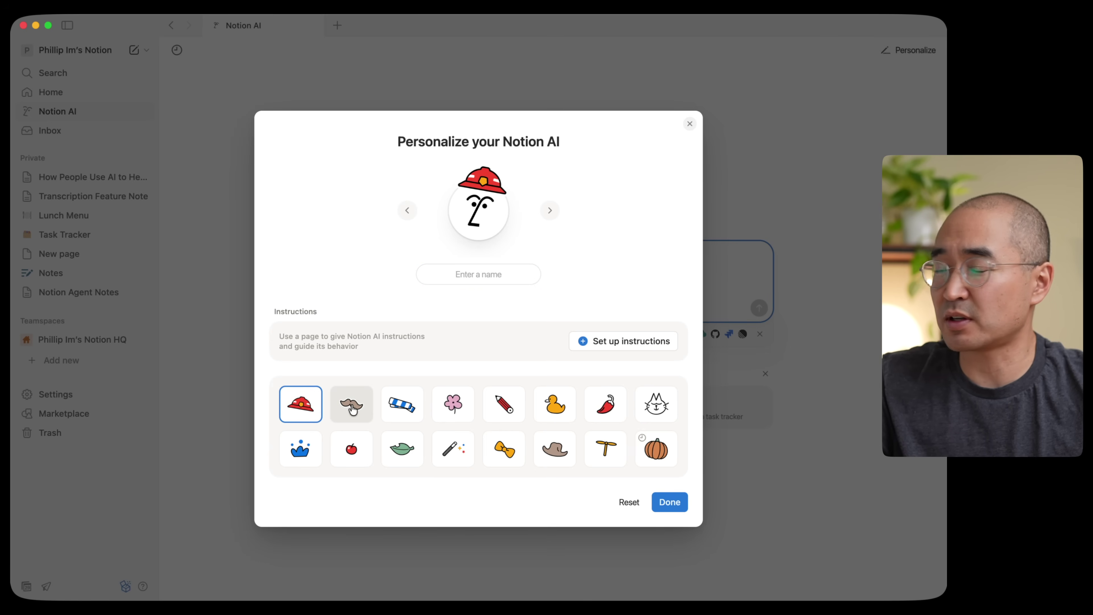
pyautogui.click(367, 409)
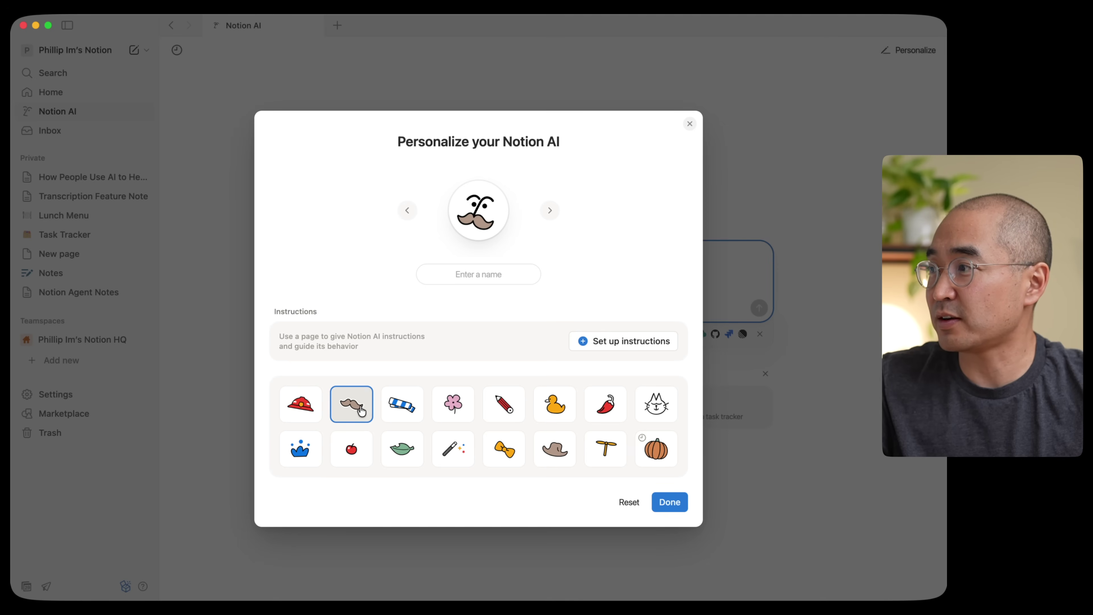
pyautogui.click(404, 409)
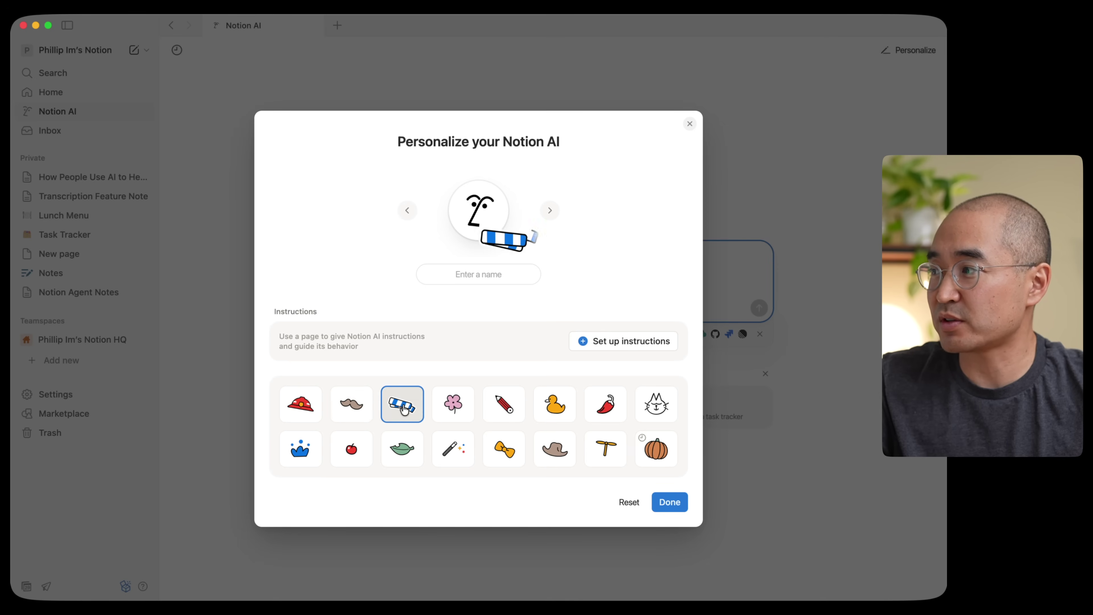
pyautogui.click(453, 411)
pyautogui.click(646, 413)
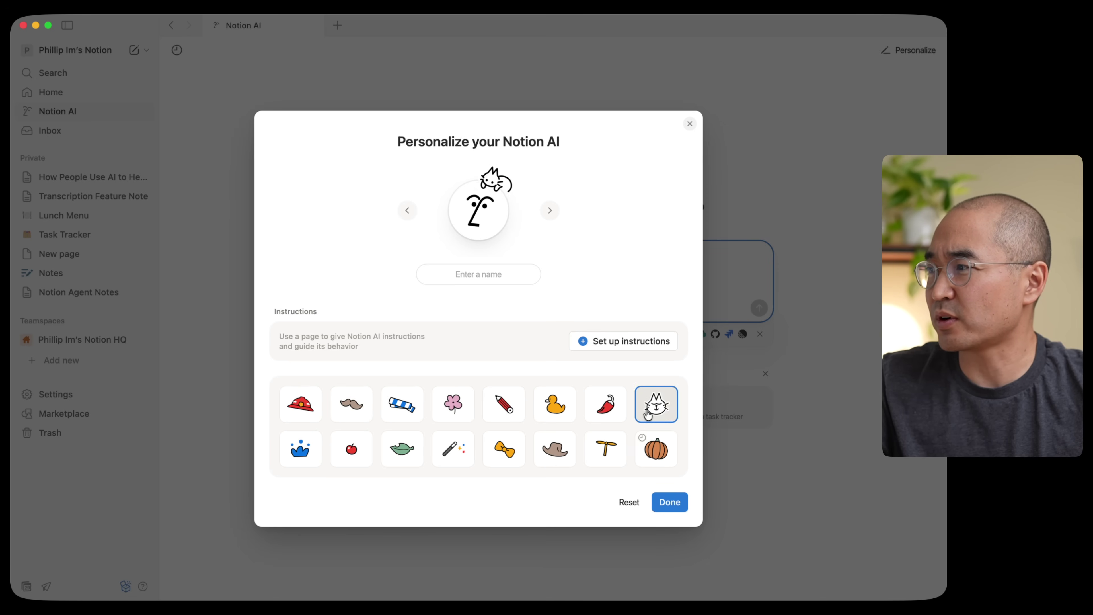
# Enter a custom name for Notion AI and view the ready-made instruction styles
pyautogui.click(478, 275)
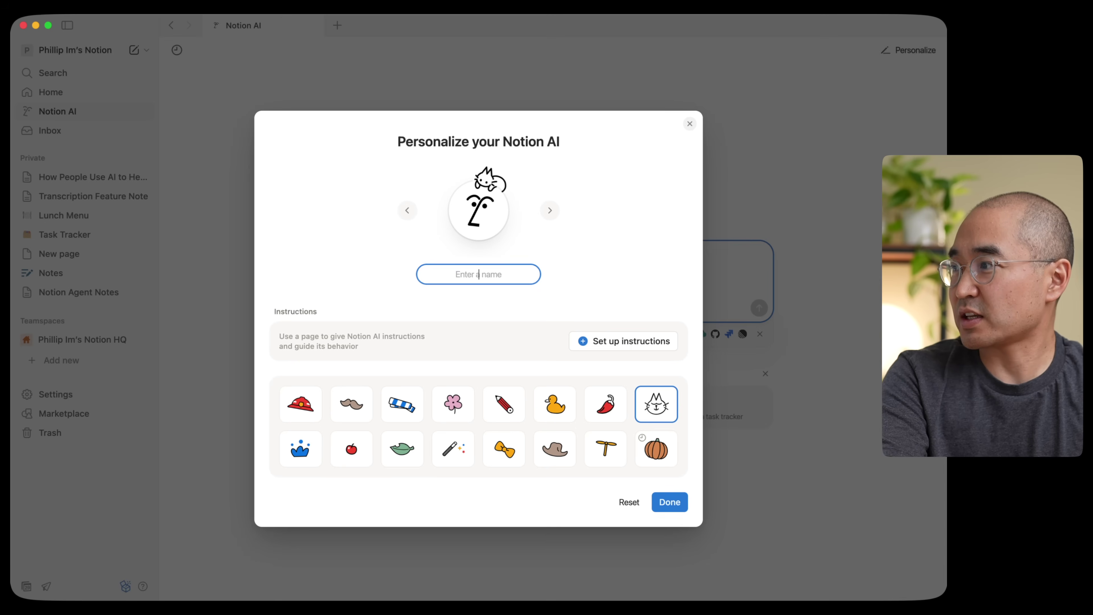
pyautogui.write('Phil')
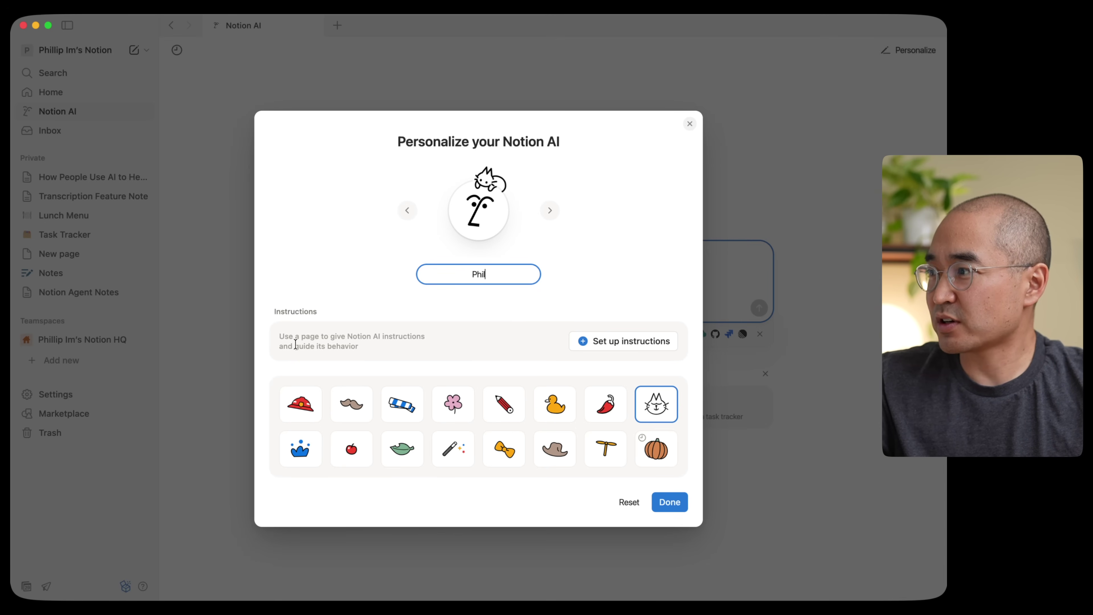
pyautogui.click(598, 342)
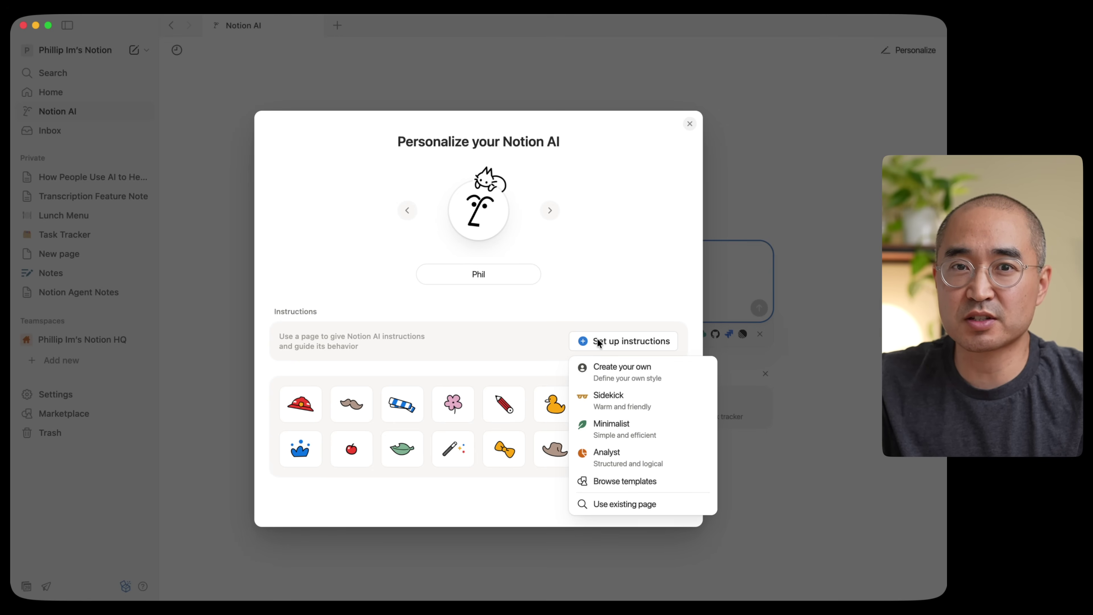